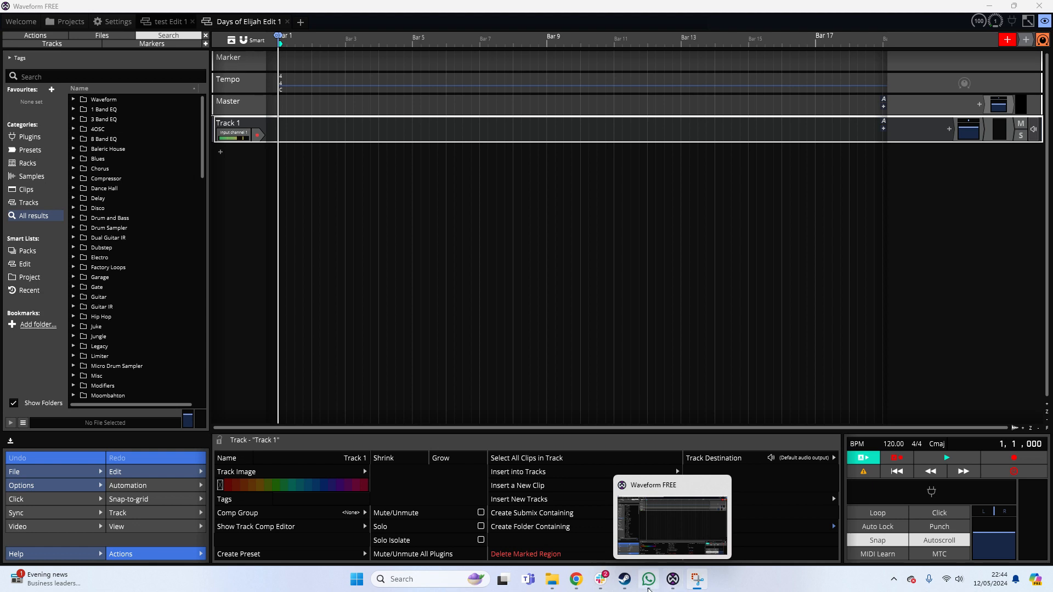
Step: Switch to Chrome and show the Waveform Free 13 individual installers on Tracktion's My Downloads page, dismissing the cookie notice
{"action": "left_click", "coordinate": [575, 581]}
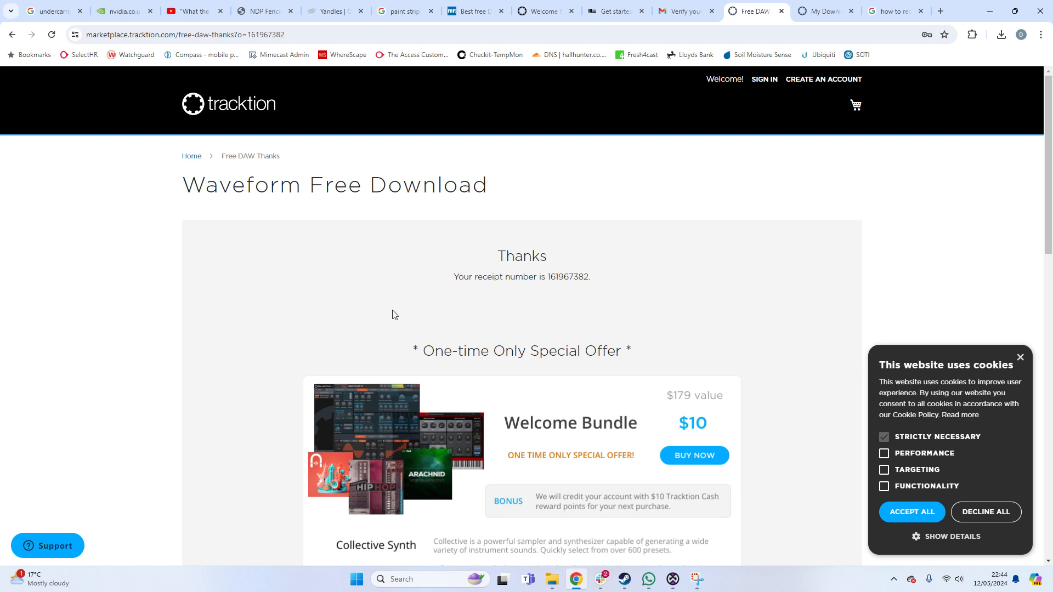
{"action": "scroll", "coordinate": [301, 298], "scroll_direction": "down", "scroll_amount": 15}
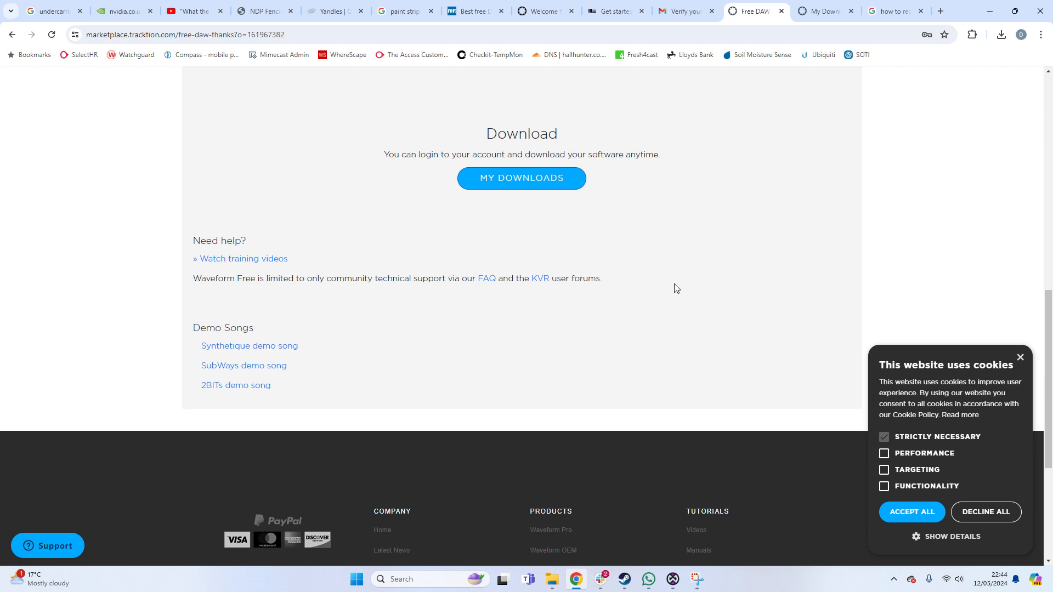
{"action": "left_click", "coordinate": [537, 179]}
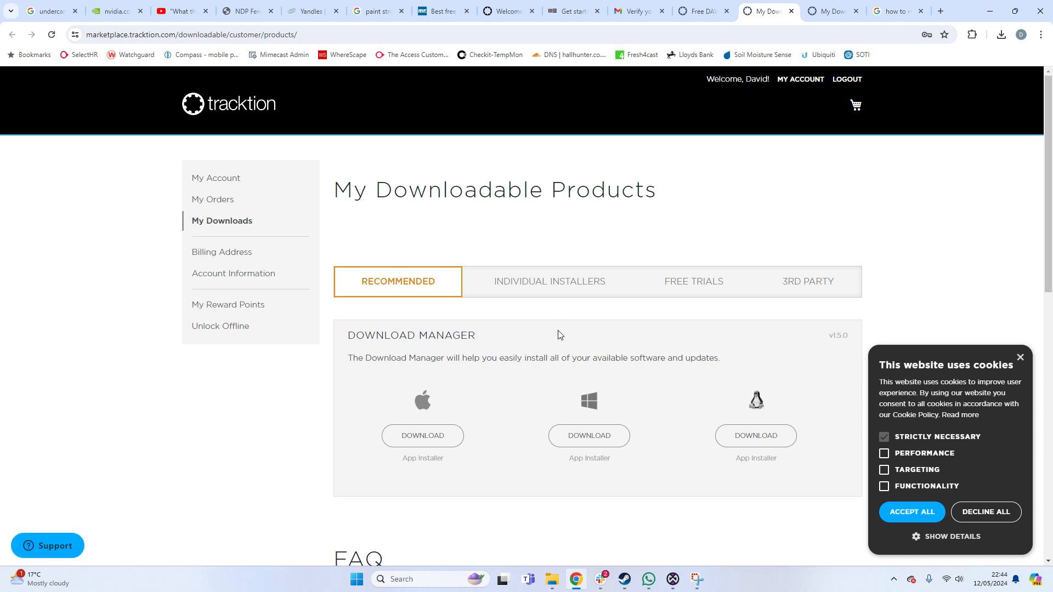
{"action": "scroll", "coordinate": [552, 337], "scroll_direction": "down", "scroll_amount": 1}
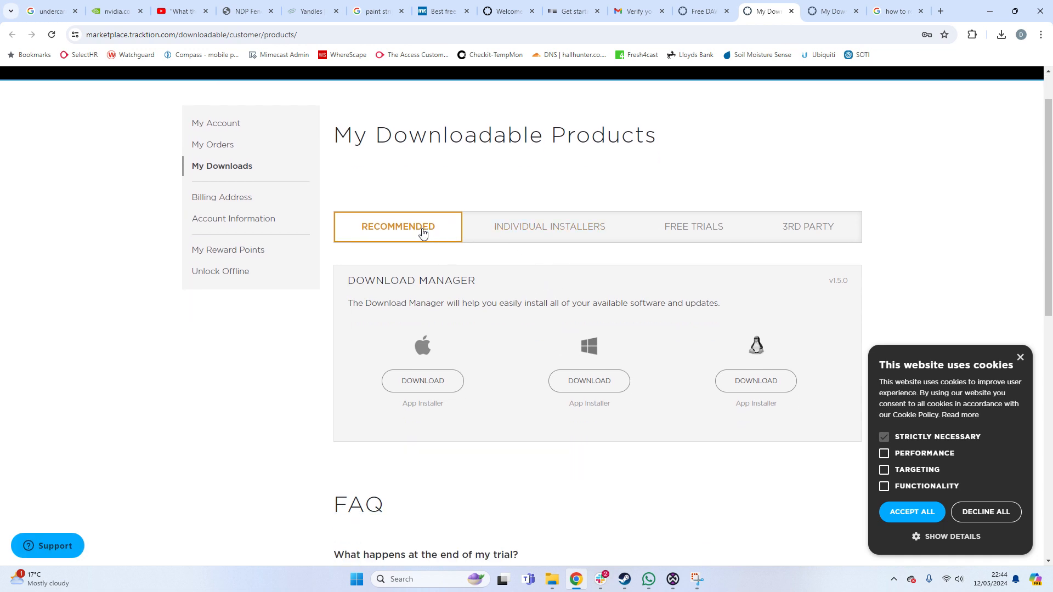
{"action": "left_click", "coordinate": [548, 231]}
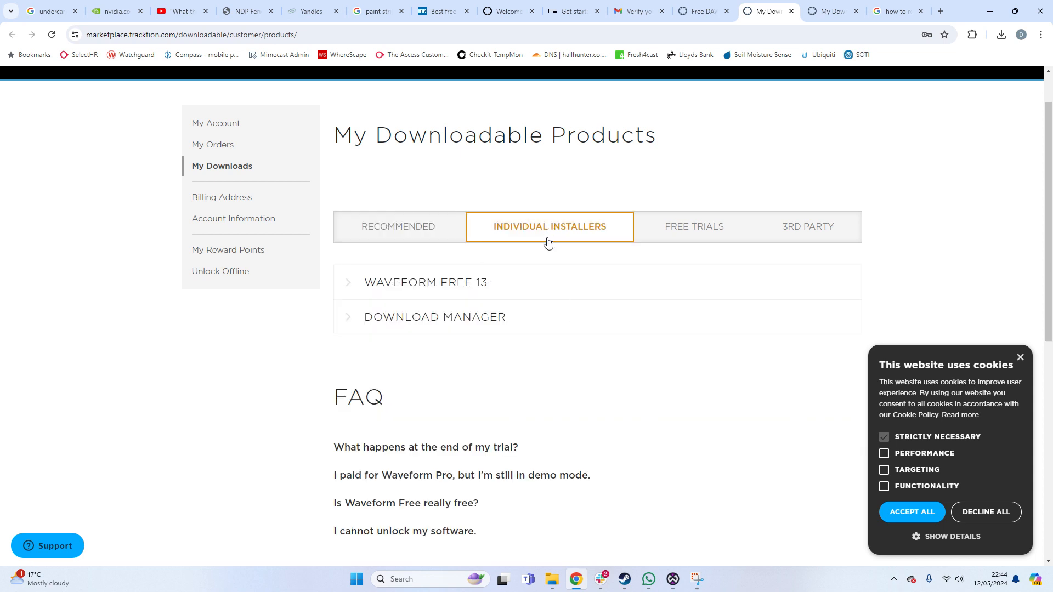
{"action": "left_click", "coordinate": [520, 289]}
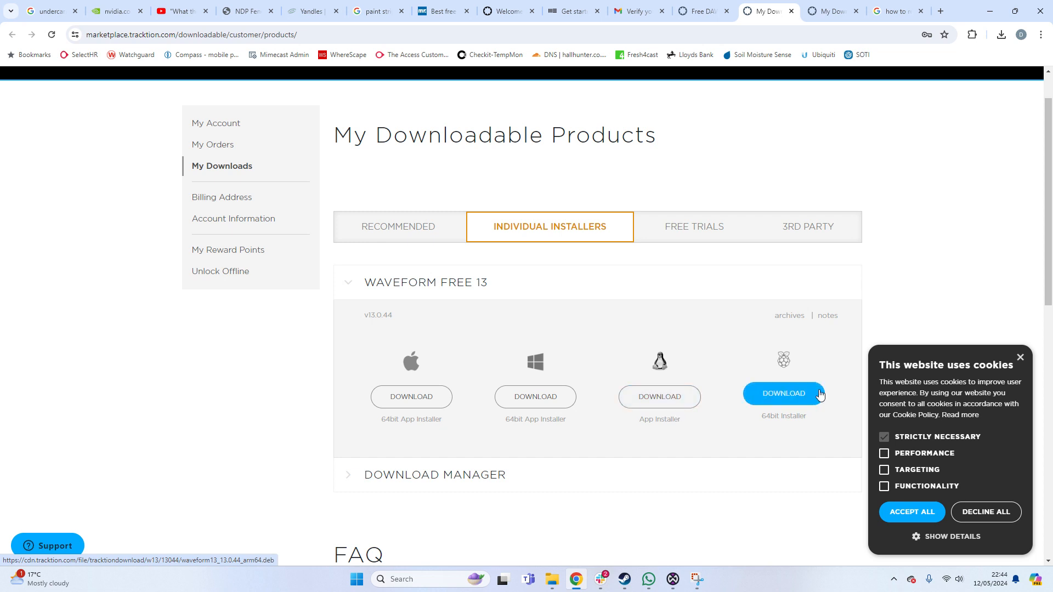
{"action": "left_click", "coordinate": [1020, 357]}
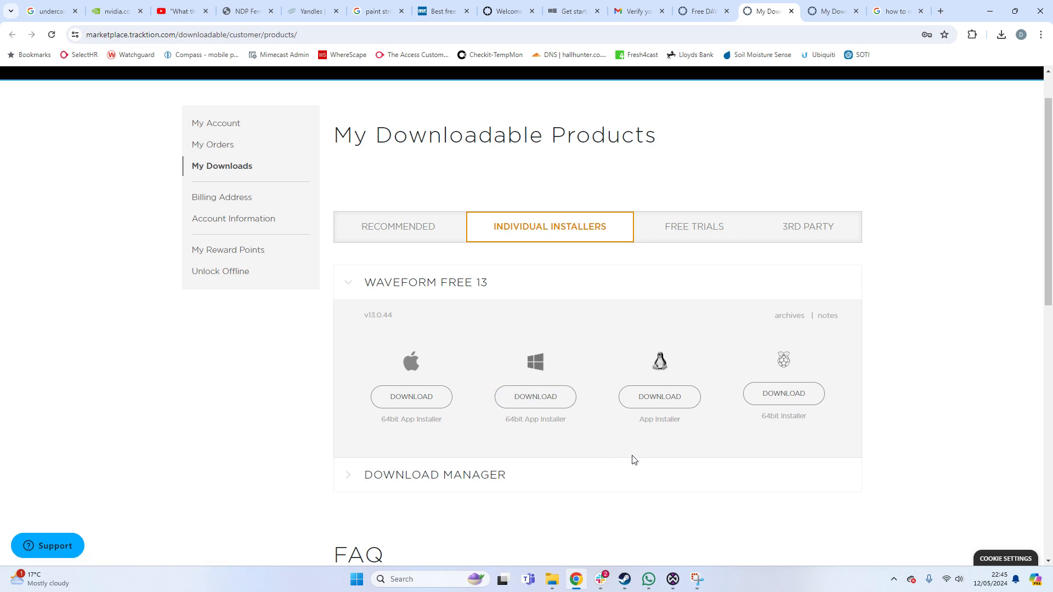
Step: Switch to Waveform FREE and create a new project named with the owner's first name in possessive form plus "test project"
{"action": "left_click", "coordinate": [673, 579]}
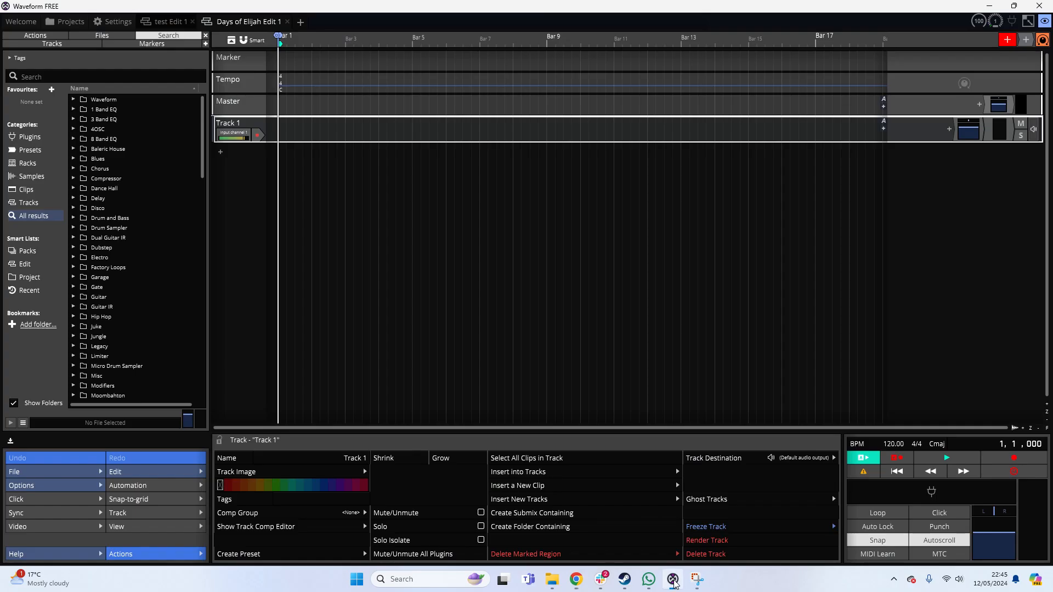
{"action": "left_click", "coordinate": [20, 23]}
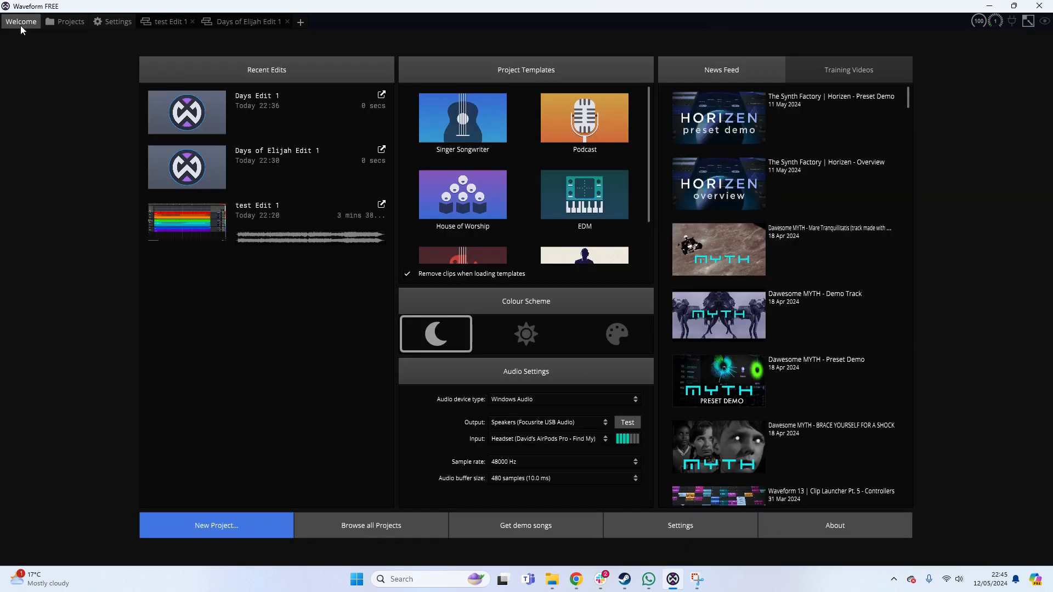
{"action": "left_click", "coordinate": [242, 526]}
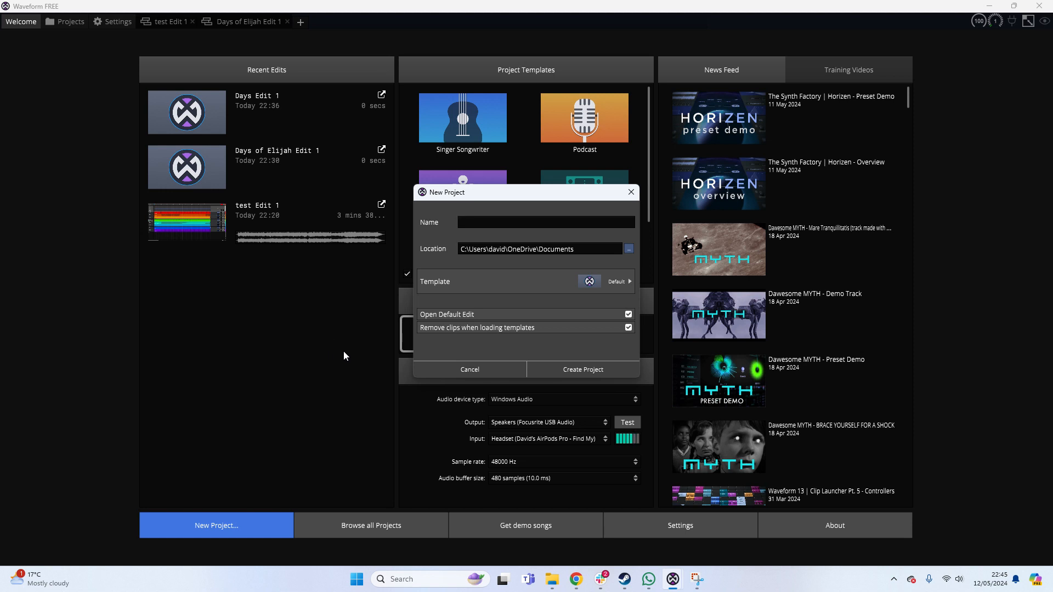
{"action": "type", "text": "David's test project"}
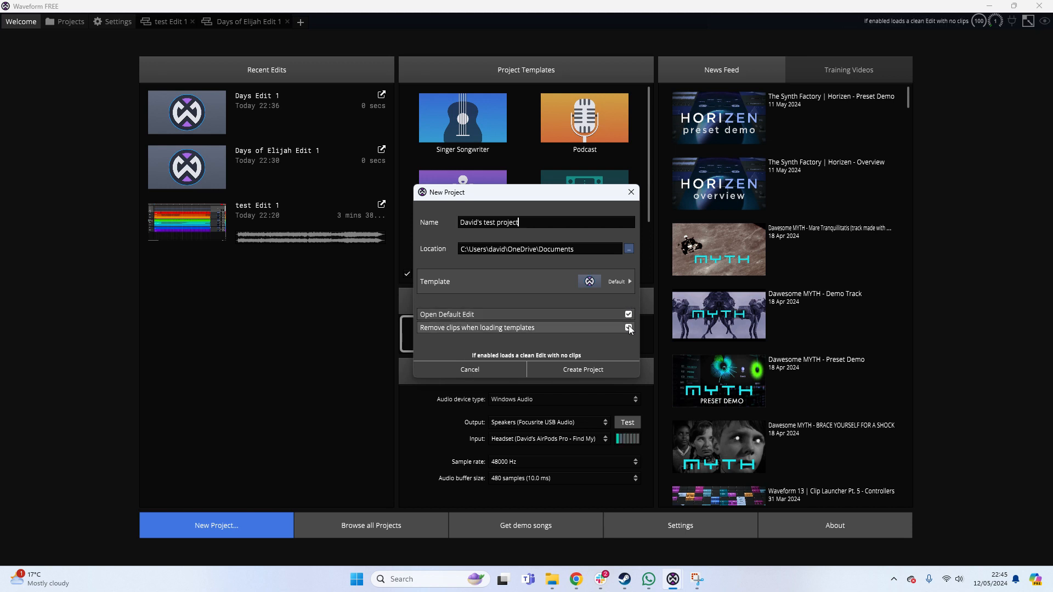
{"action": "left_click", "coordinate": [582, 369]}
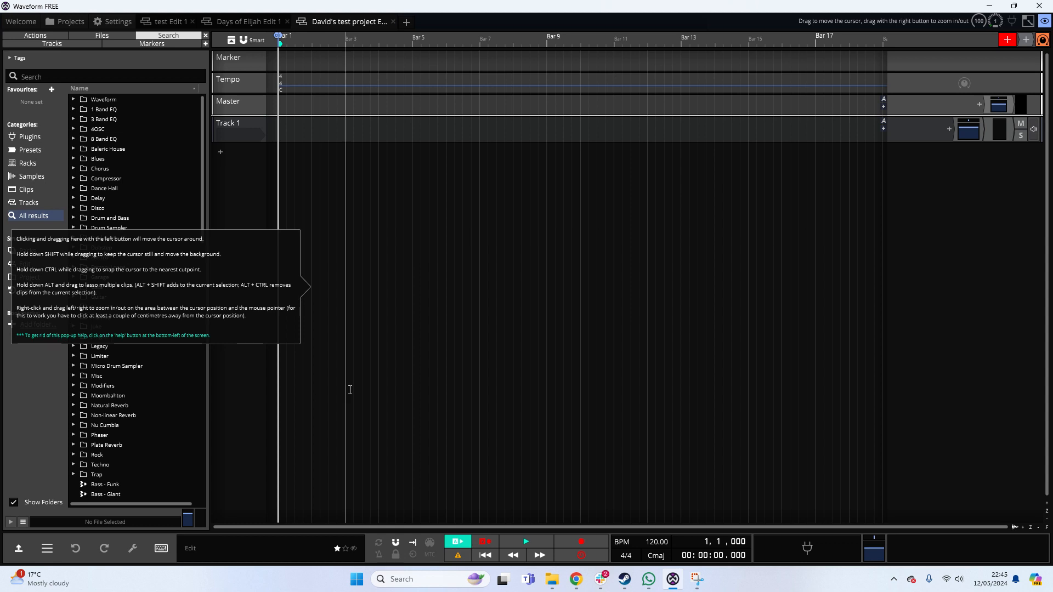
Step: Add a second track below Track 1
{"action": "left_click", "coordinate": [252, 118]}
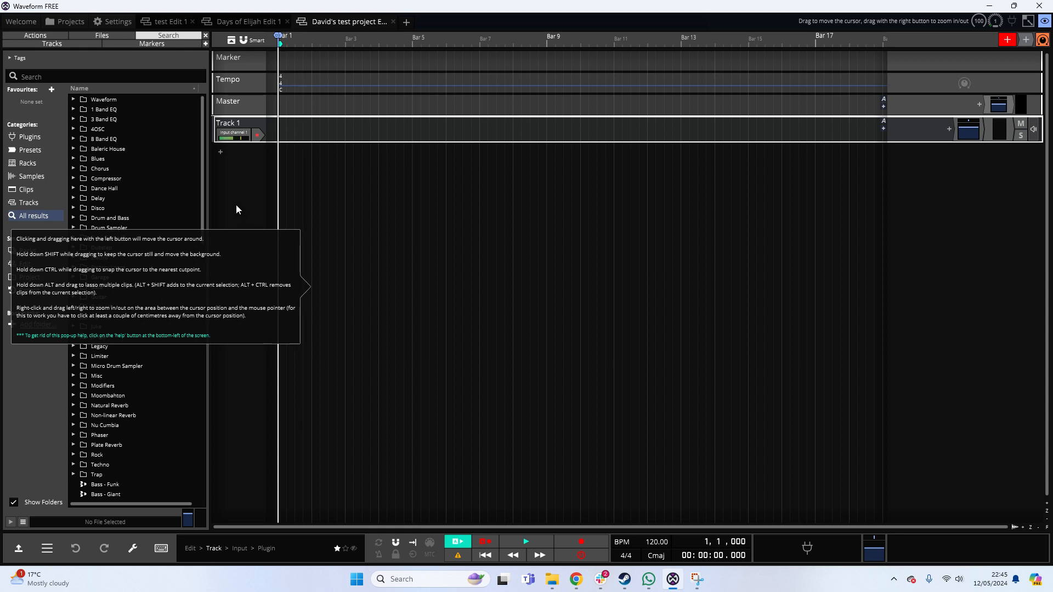
{"action": "left_click", "coordinate": [219, 151]}
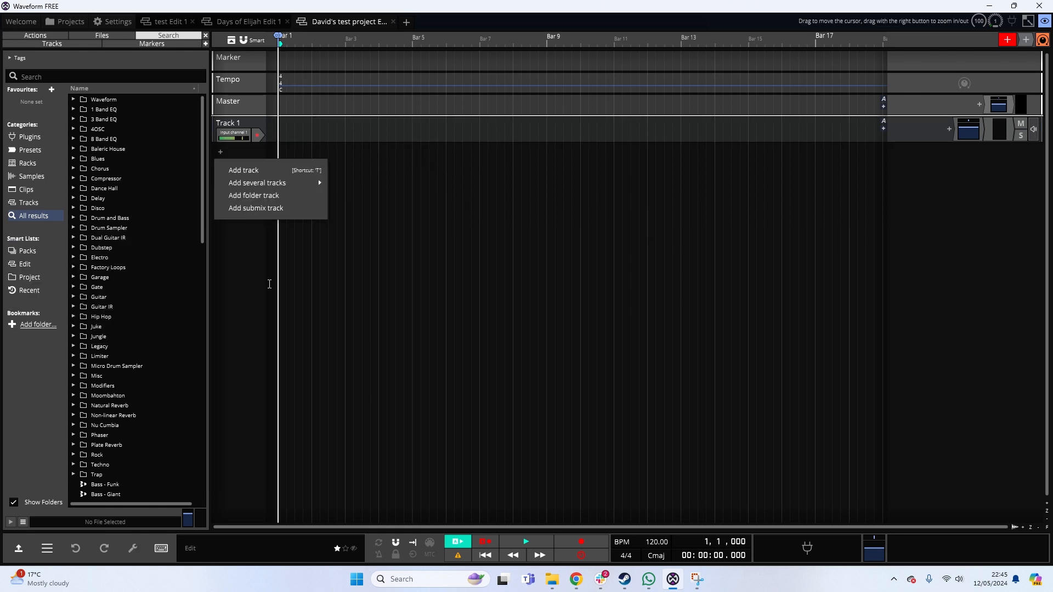
{"action": "left_click", "coordinate": [278, 171]}
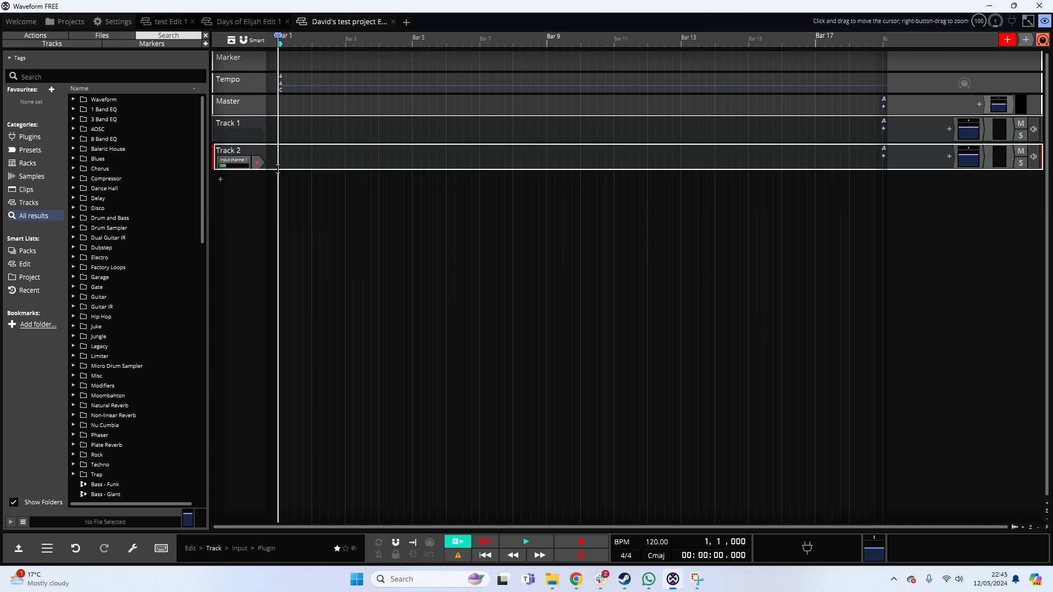
Step: Import the audio file "Days of Elijah pracatice track" from the Downloads folder onto Track 1
{"action": "left_click", "coordinate": [257, 123]}
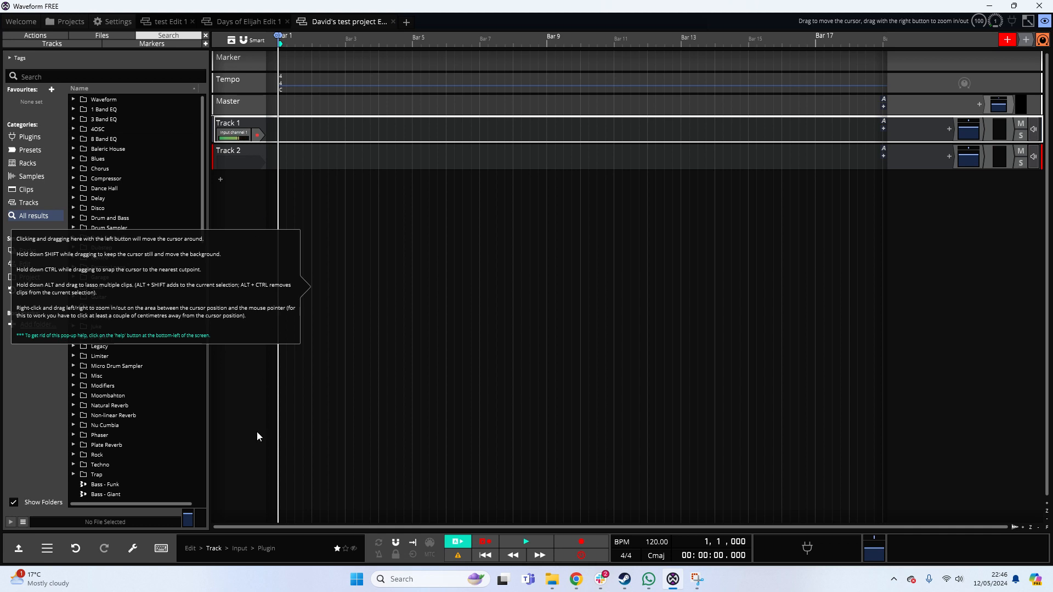
{"action": "left_click", "coordinate": [18, 550]}
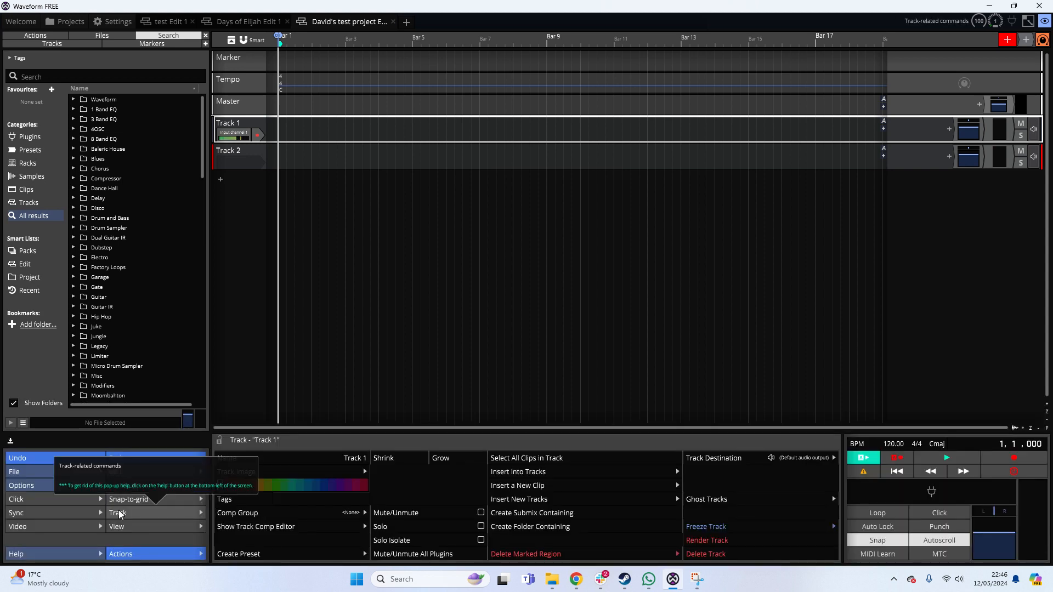
{"action": "left_click", "coordinate": [49, 469]}
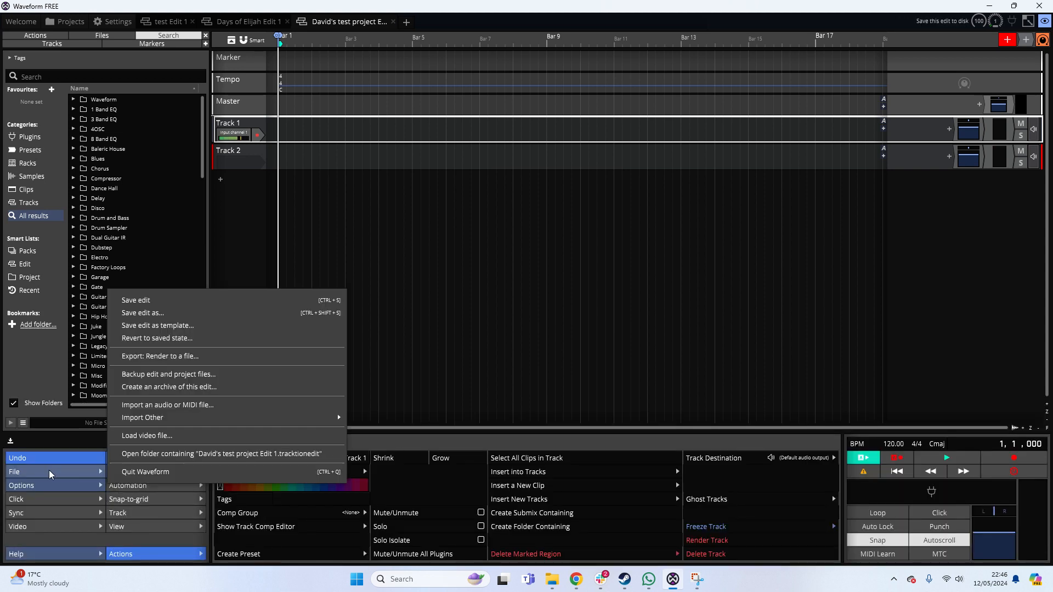
{"action": "left_click", "coordinate": [206, 406]}
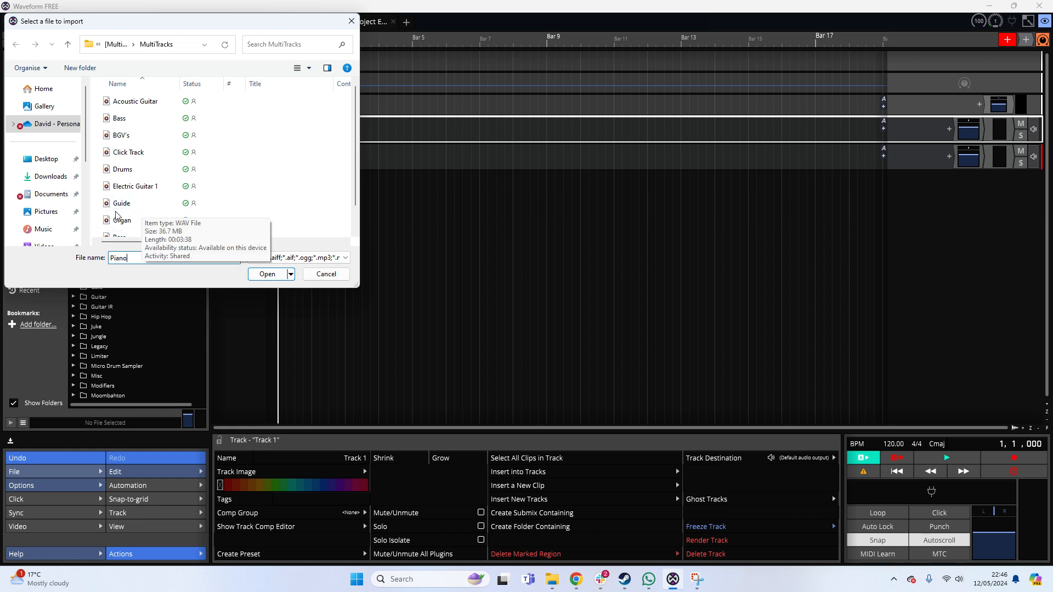
{"action": "scroll", "coordinate": [47, 210], "scroll_direction": "down", "scroll_amount": 2}
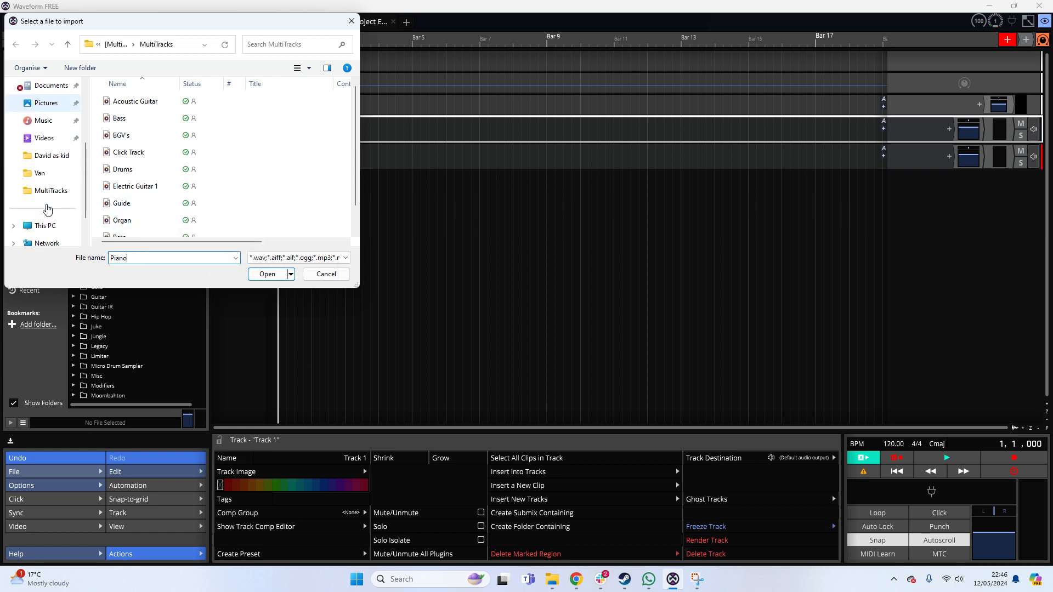
{"action": "scroll", "coordinate": [48, 210], "scroll_direction": "up", "scroll_amount": 2}
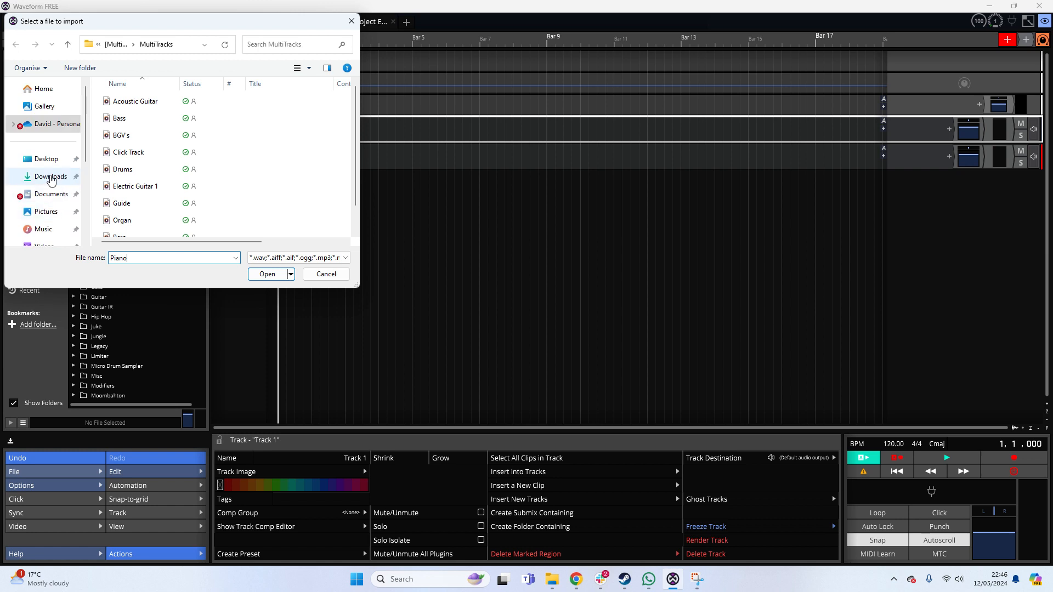
{"action": "left_click", "coordinate": [51, 179]}
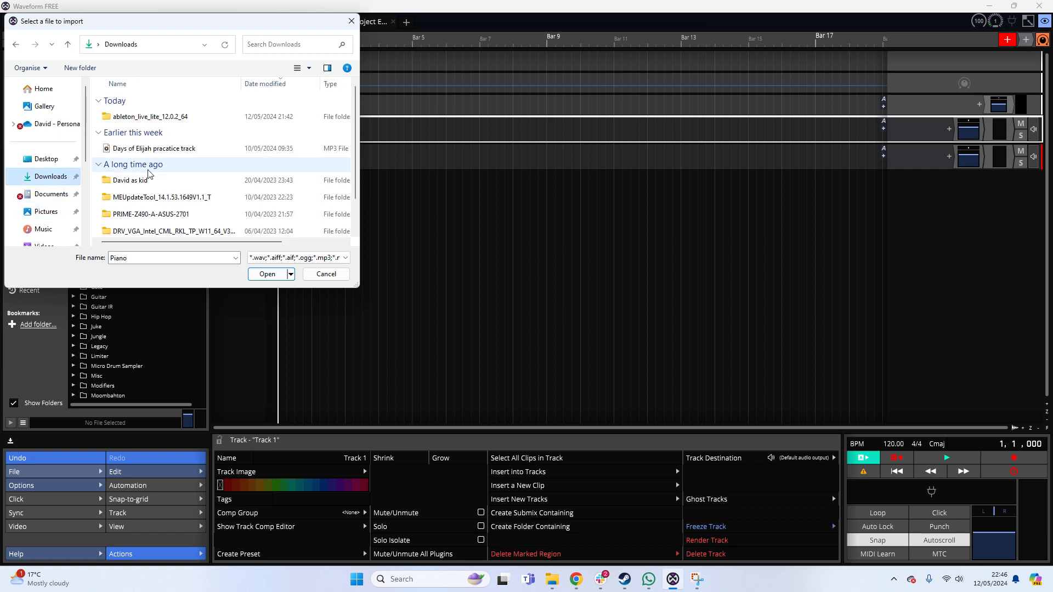
{"action": "left_click", "coordinate": [217, 150]}
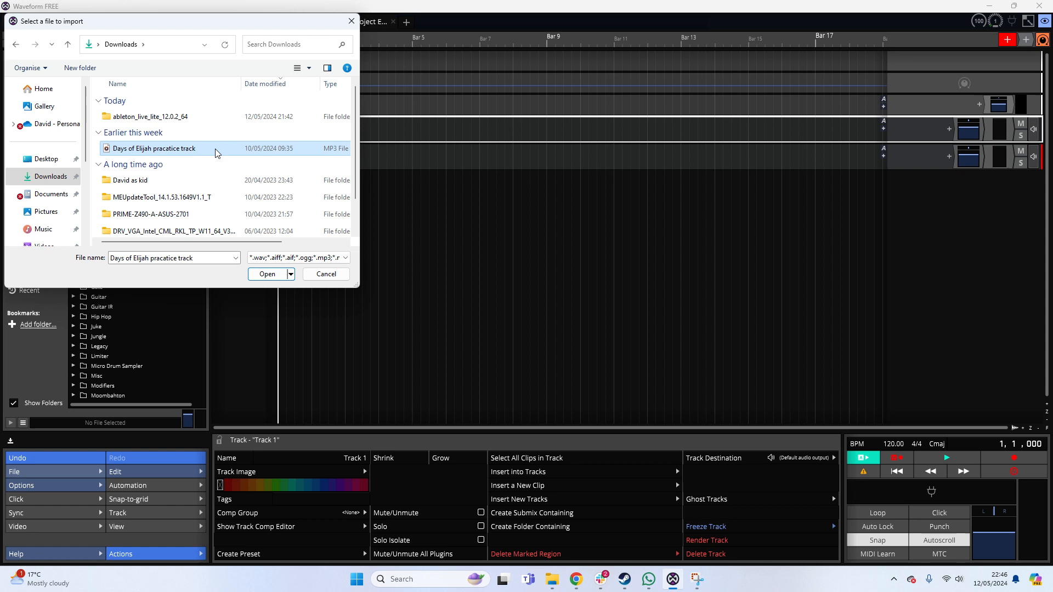
{"action": "left_click", "coordinate": [266, 274]}
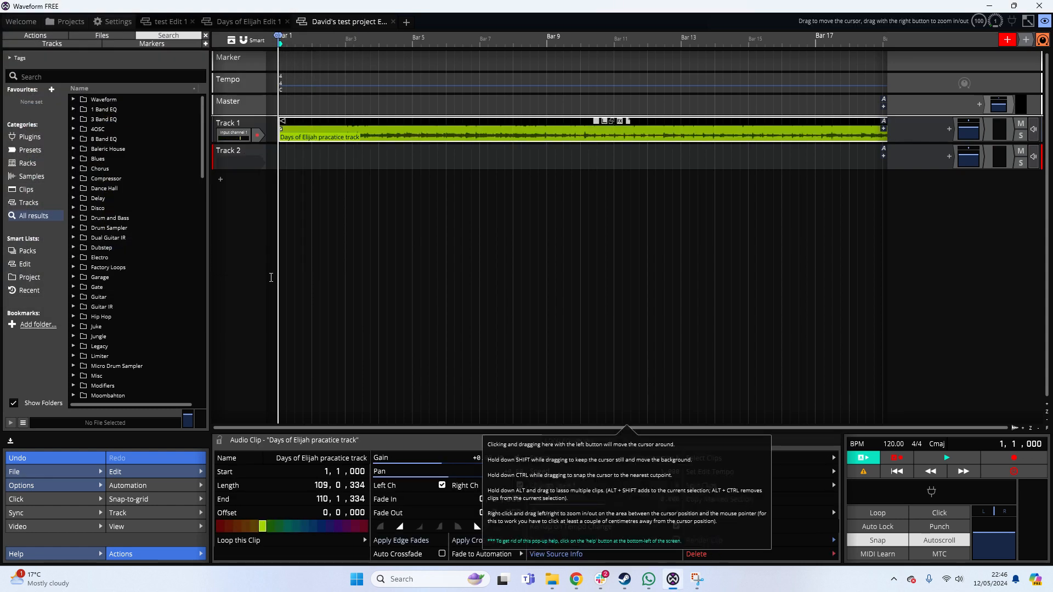
Step: Start an audio file import for Track 2 and browse the personal OneDrive folder
{"action": "left_click", "coordinate": [249, 149]}
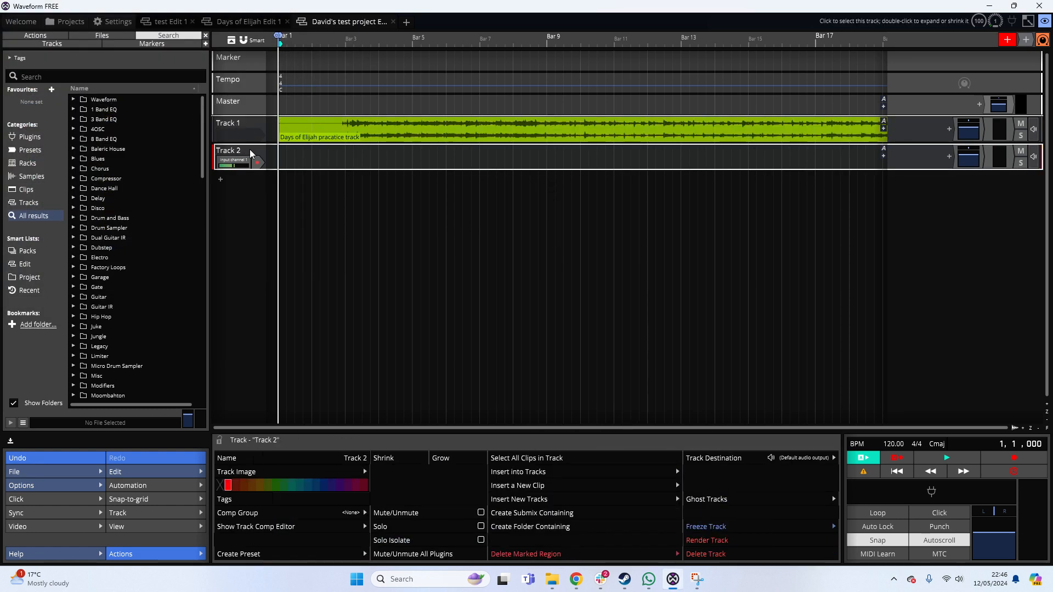
{"action": "left_click", "coordinate": [48, 471]}
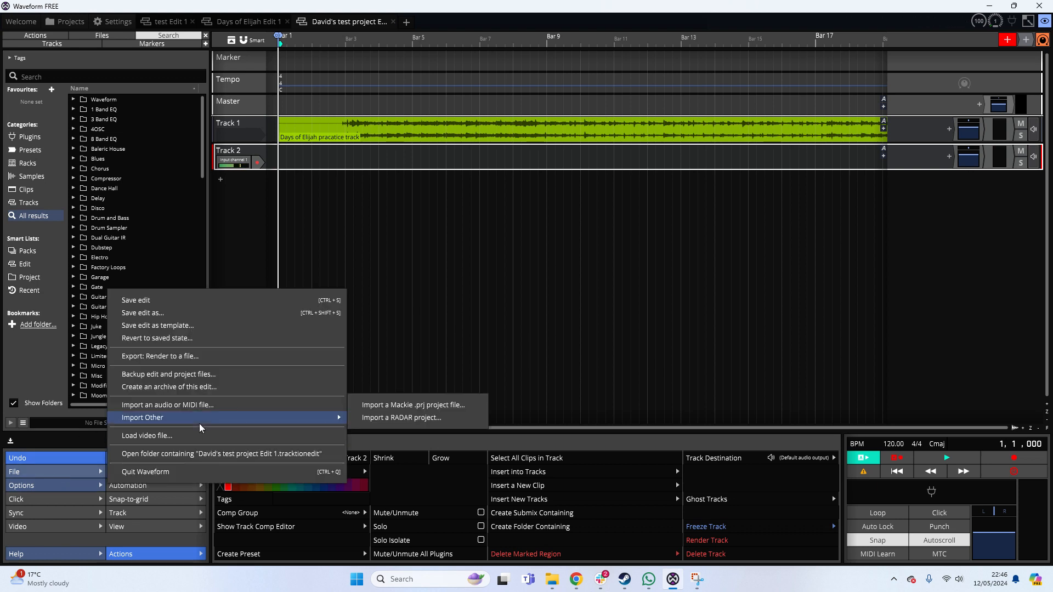
{"action": "left_click", "coordinate": [189, 406]}
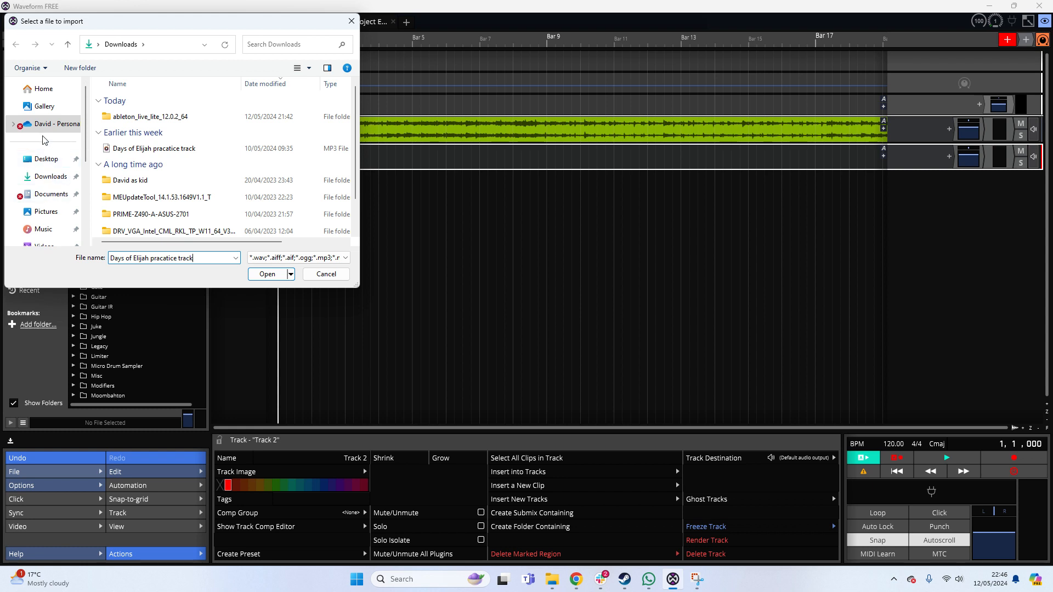
{"action": "left_click", "coordinate": [58, 130]}
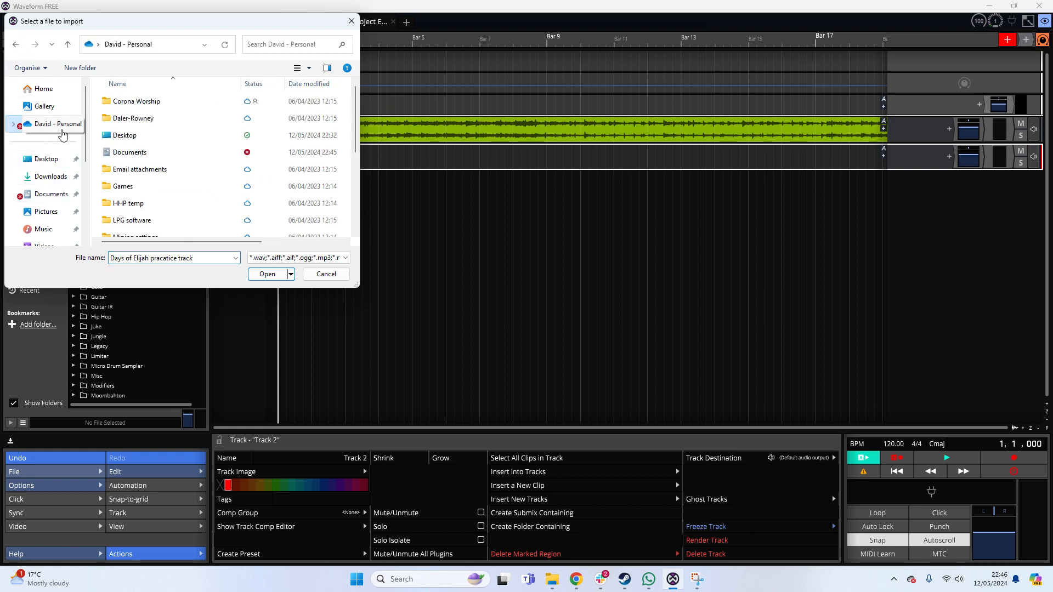
{"action": "scroll", "coordinate": [162, 182], "scroll_direction": "down", "scroll_amount": 2}
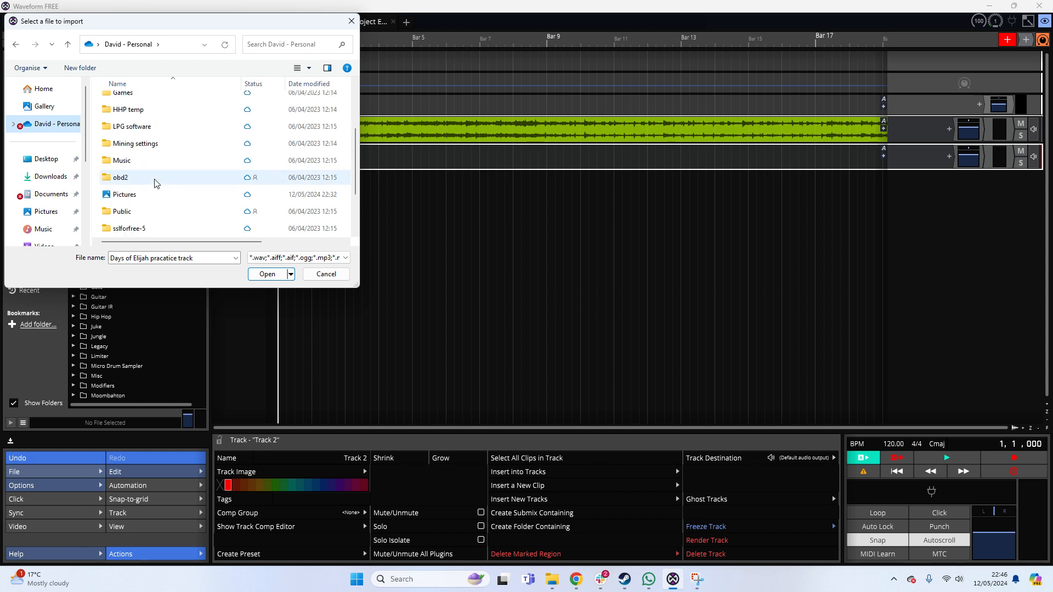
{"action": "scroll", "coordinate": [144, 167], "scroll_direction": "up", "scroll_amount": 2}
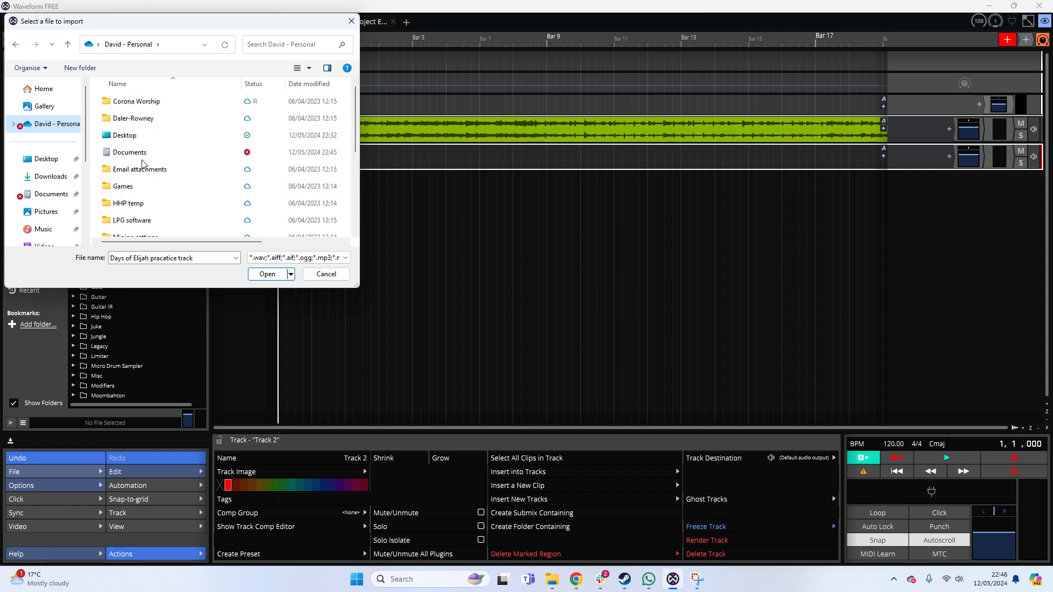
{"action": "scroll", "coordinate": [143, 163], "scroll_direction": "down", "scroll_amount": 3}
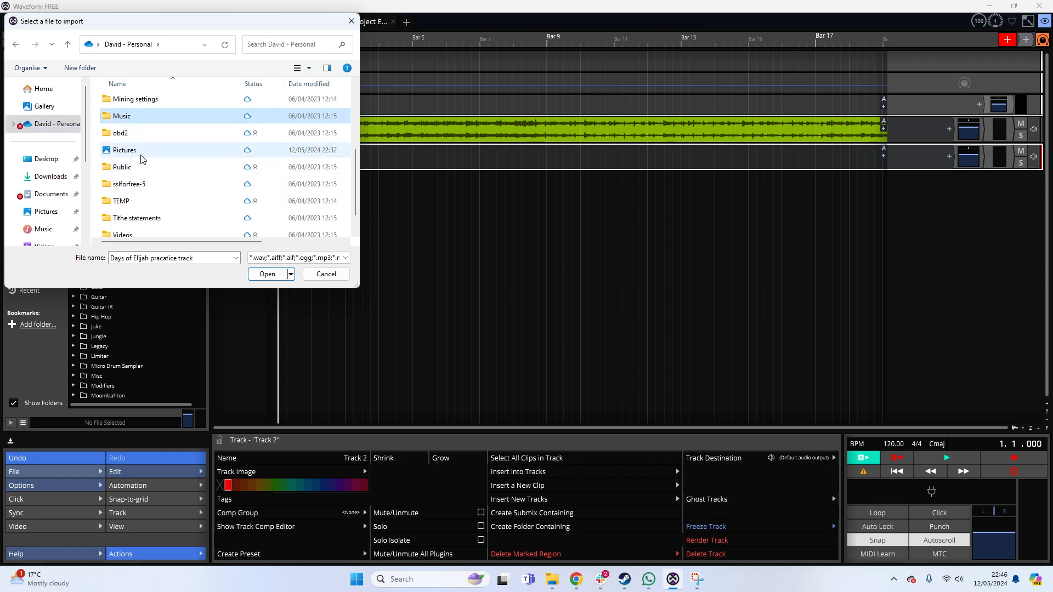
{"action": "scroll", "coordinate": [141, 159], "scroll_direction": "down", "scroll_amount": 1}
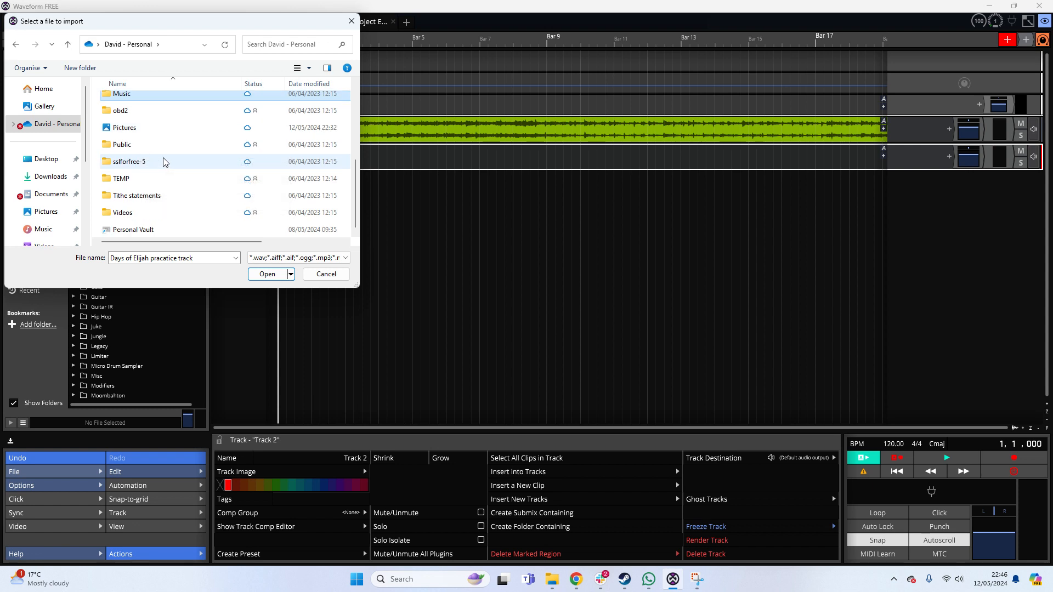
Step: Import the Piano file onto Track 2 from the Days Of Elijah MultiTracks folder inside Documents > Music files
{"action": "left_click", "coordinate": [13, 124]}
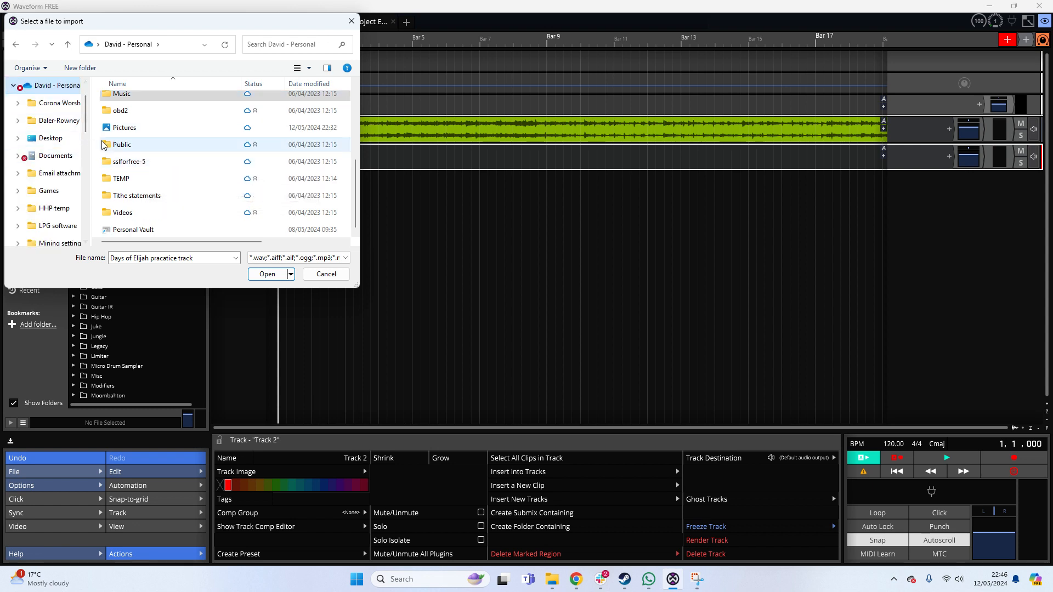
{"action": "left_click", "coordinate": [57, 158]}
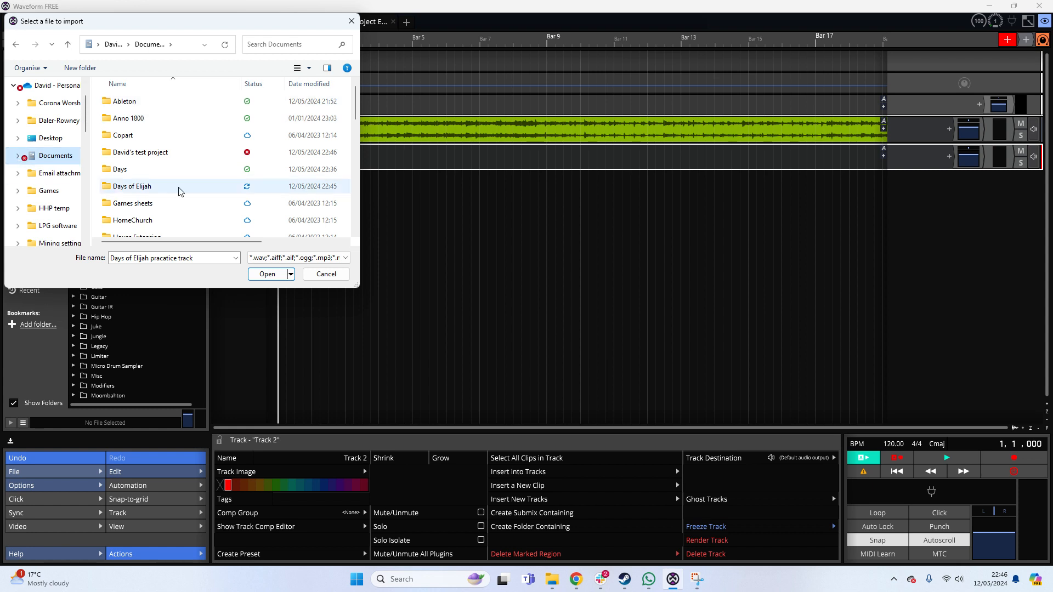
{"action": "scroll", "coordinate": [185, 181], "scroll_direction": "down", "scroll_amount": 4}
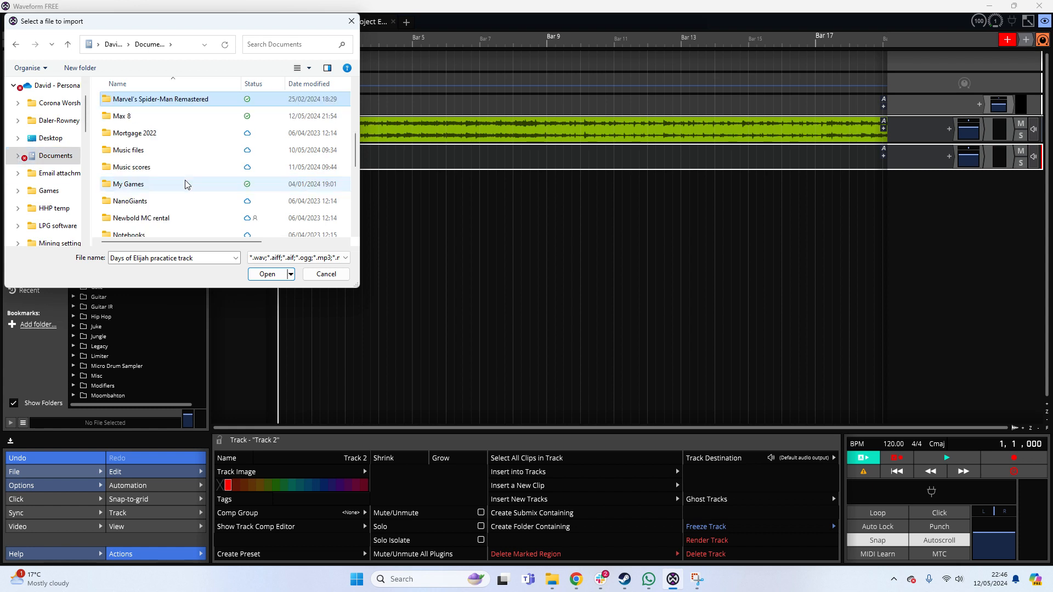
{"action": "double_click", "coordinate": [158, 150]}
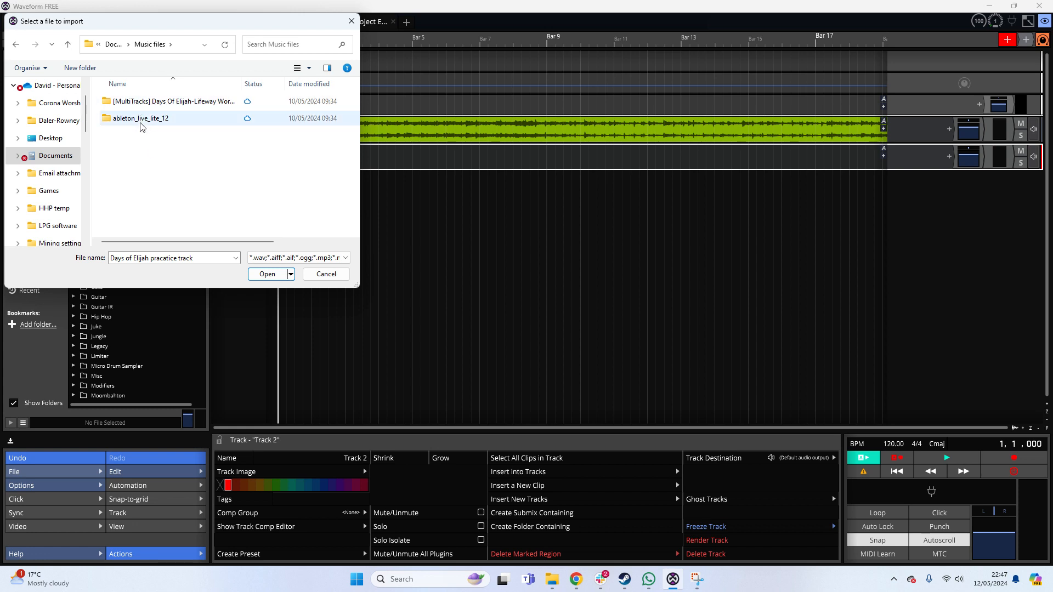
{"action": "double_click", "coordinate": [141, 104]}
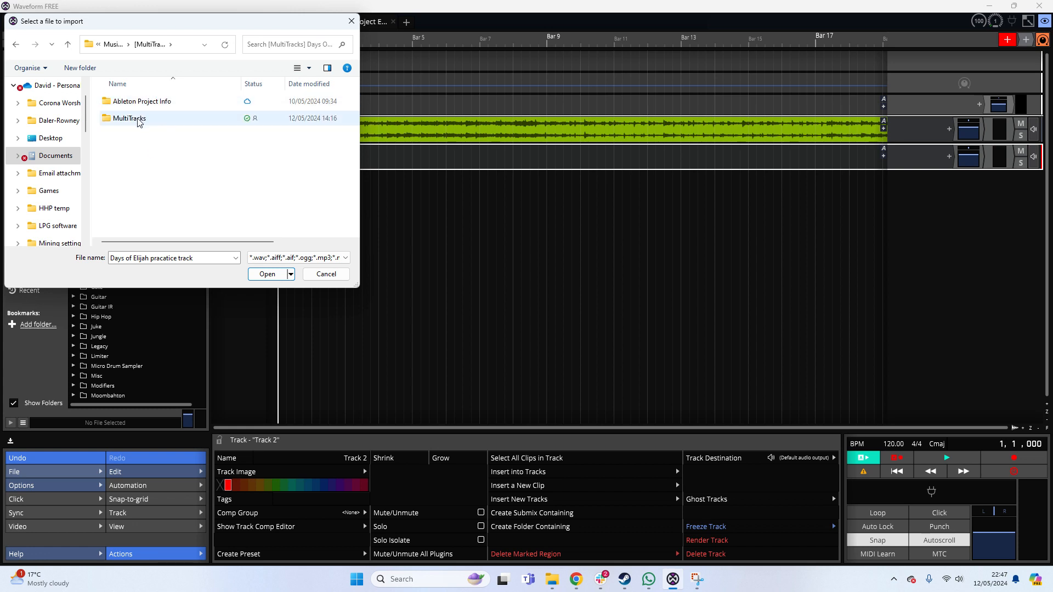
{"action": "double_click", "coordinate": [138, 119]}
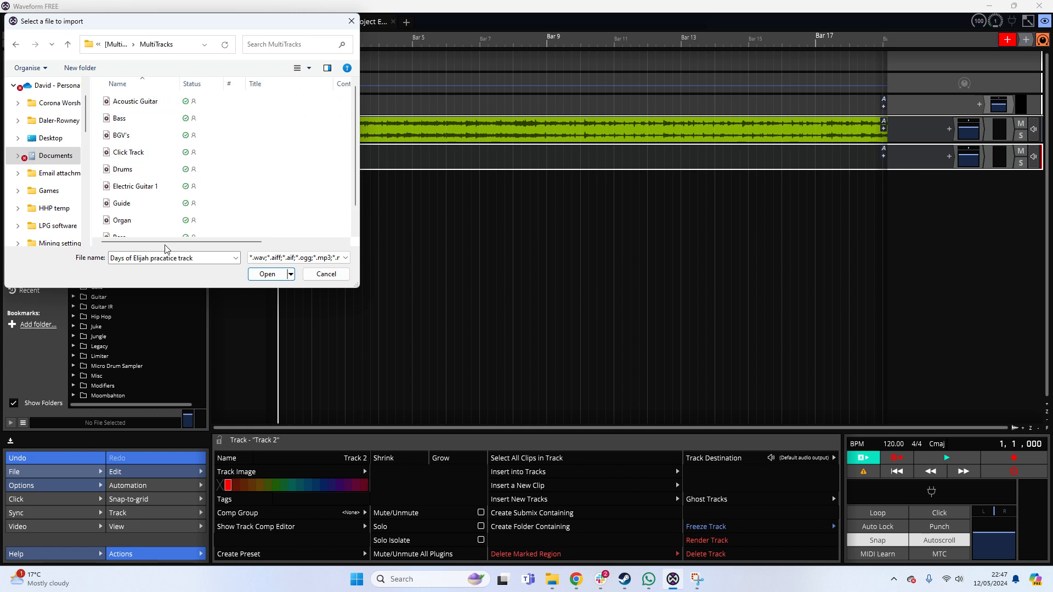
{"action": "scroll", "coordinate": [132, 205], "scroll_direction": "down", "scroll_amount": 1}
{"action": "left_click", "coordinate": [141, 229]}
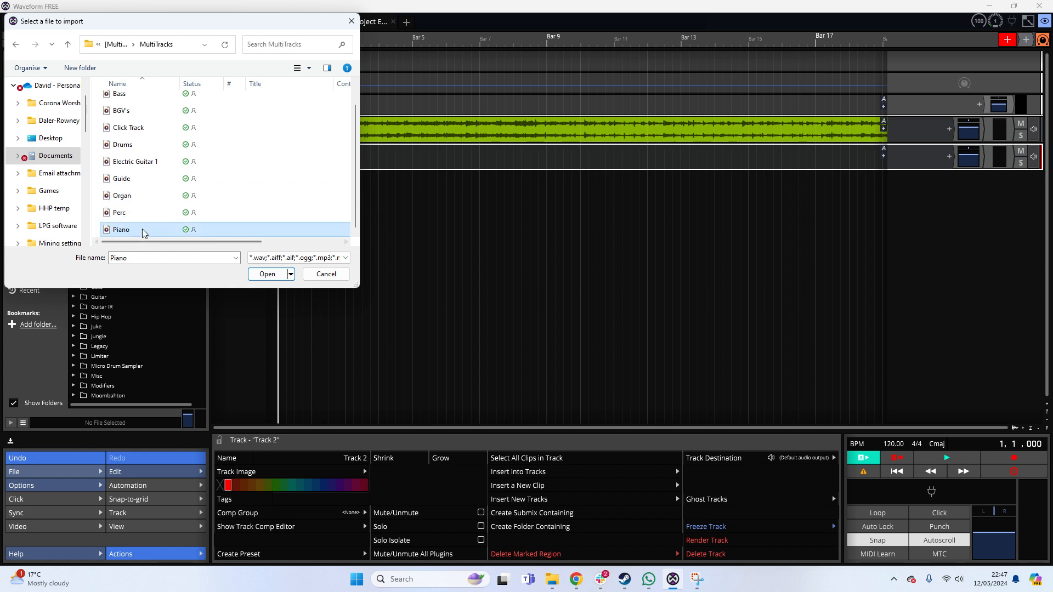
{"action": "left_click", "coordinate": [267, 274]}
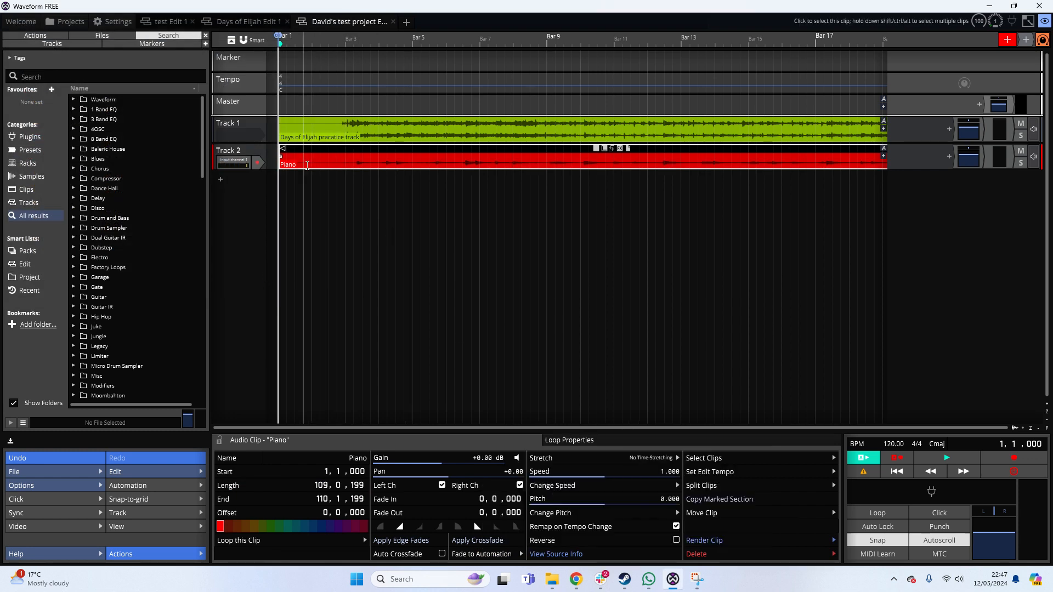
Step: Play both tracks from the start, soloing Track 2 for a few bars and releasing the solo
{"action": "left_click", "coordinate": [250, 121]}
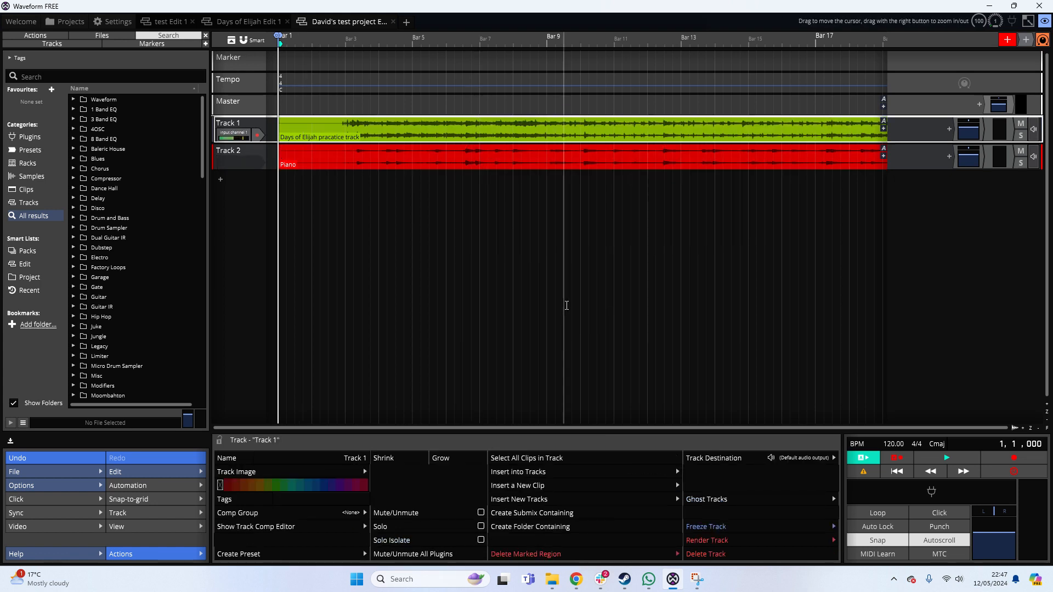
{"action": "left_click", "coordinate": [941, 458]}
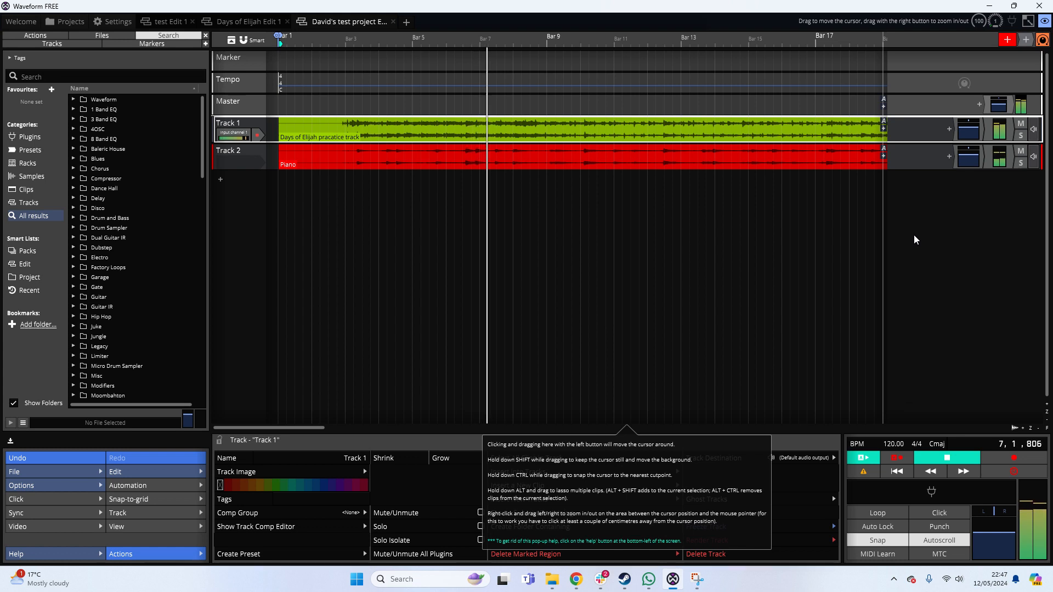
{"action": "left_click", "coordinate": [1020, 163]}
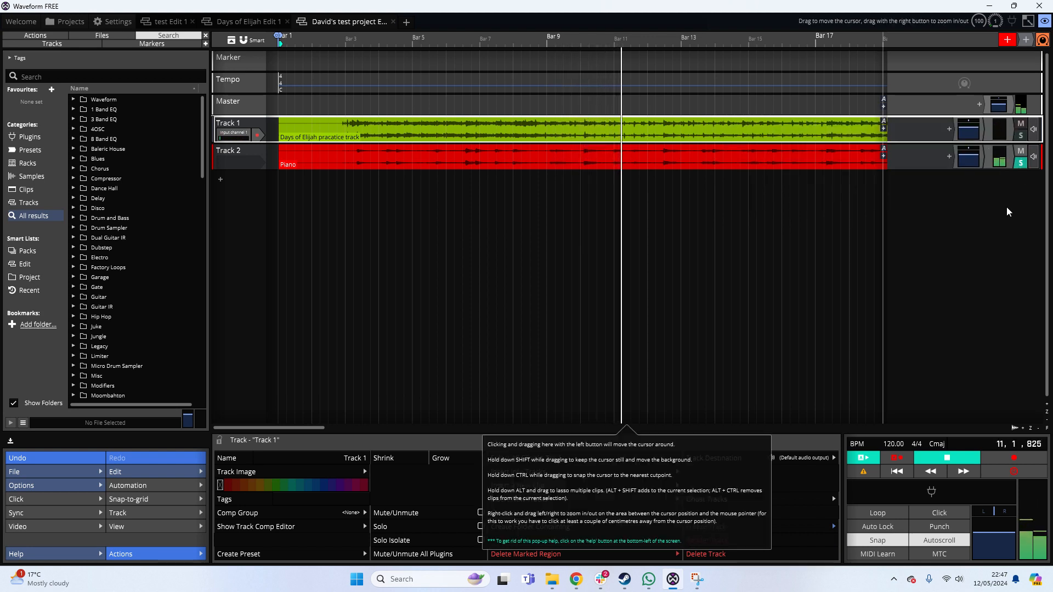
{"action": "left_click", "coordinate": [1022, 165]}
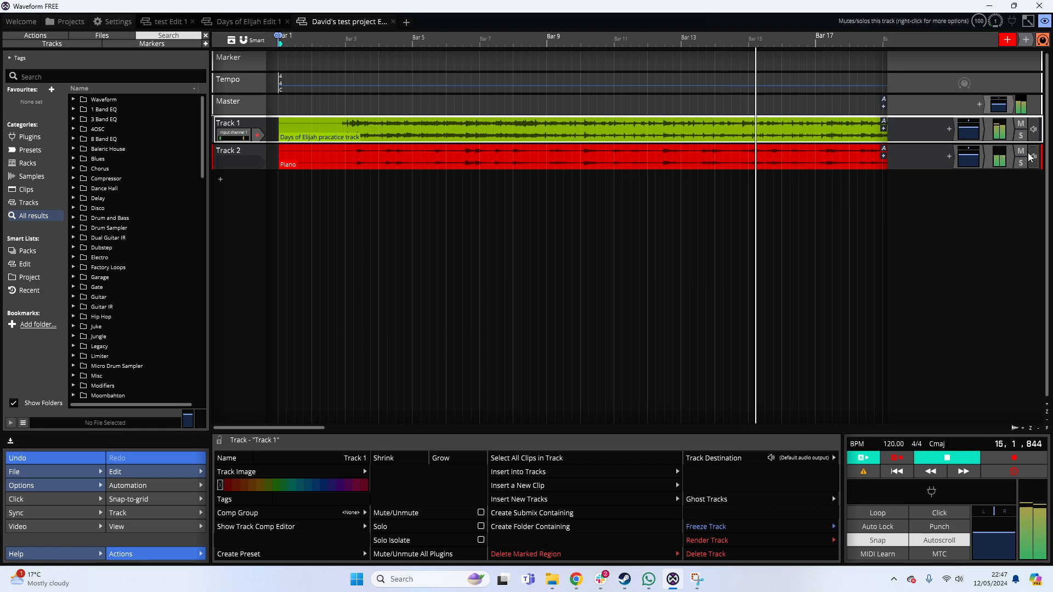
Step: Show the output destinations available for Track 1 and close the list without changing the output
{"action": "left_click", "coordinate": [1033, 130]}
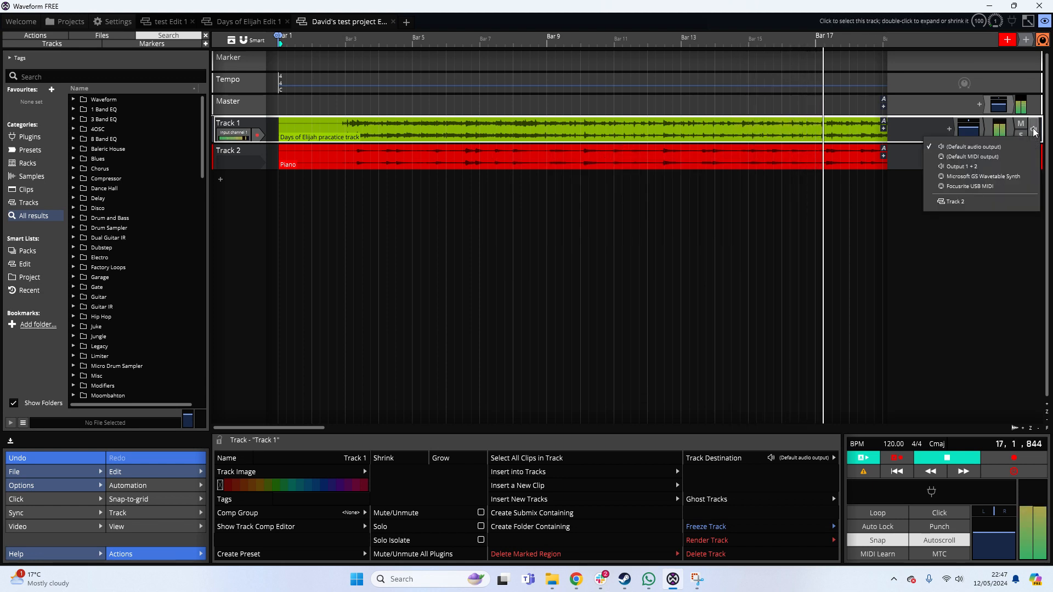
{"action": "left_click", "coordinate": [916, 118]}
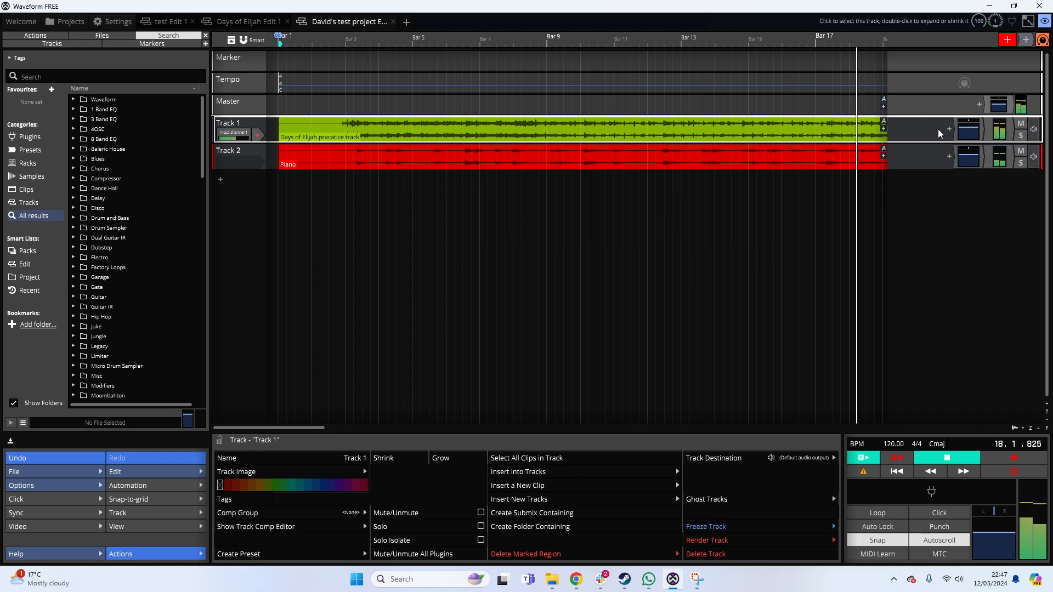
Step: Lower Track 1's volume to -11.47 dB while the project plays, and stop playback
{"action": "left_click", "coordinate": [969, 127]}
{"action": "left_click_drag", "start_coordinate": [968, 132], "coordinate": [968, 147]}
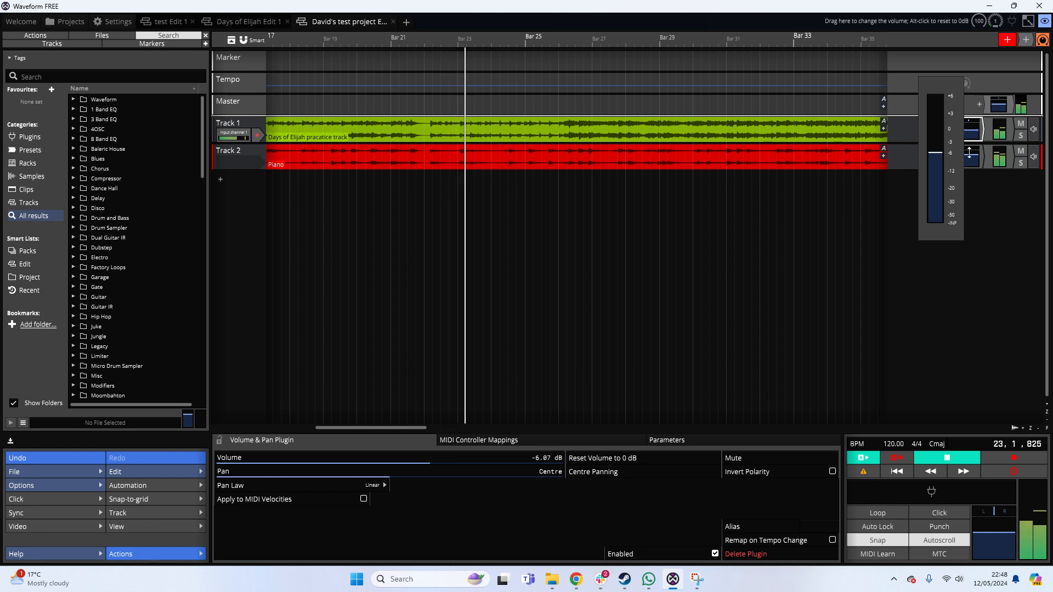
{"action": "left_click_drag", "start_coordinate": [968, 147], "coordinate": [969, 154]}
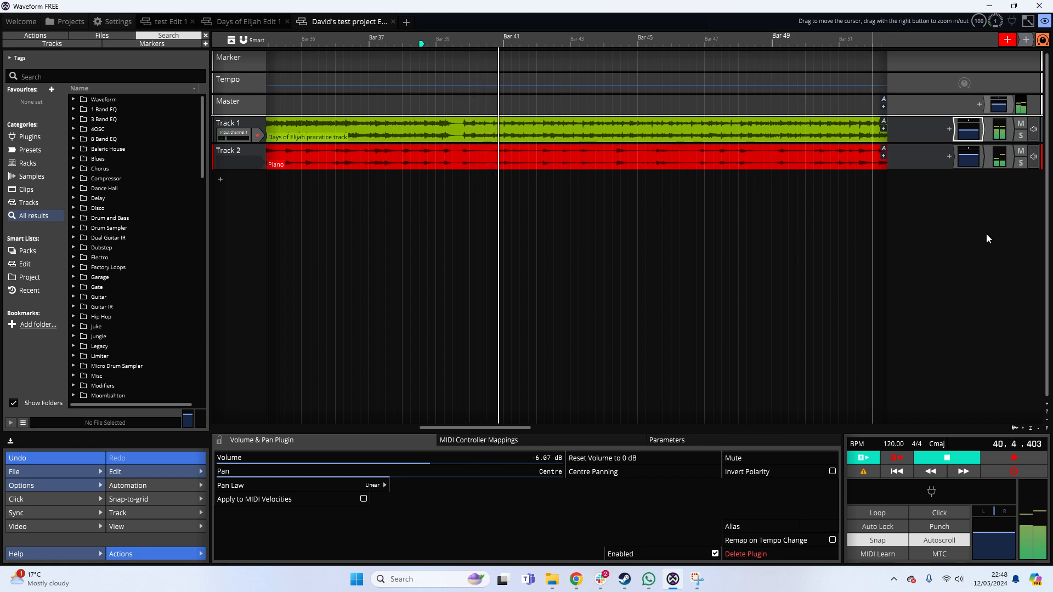
{"action": "mouse_move", "coordinate": [968, 130]}
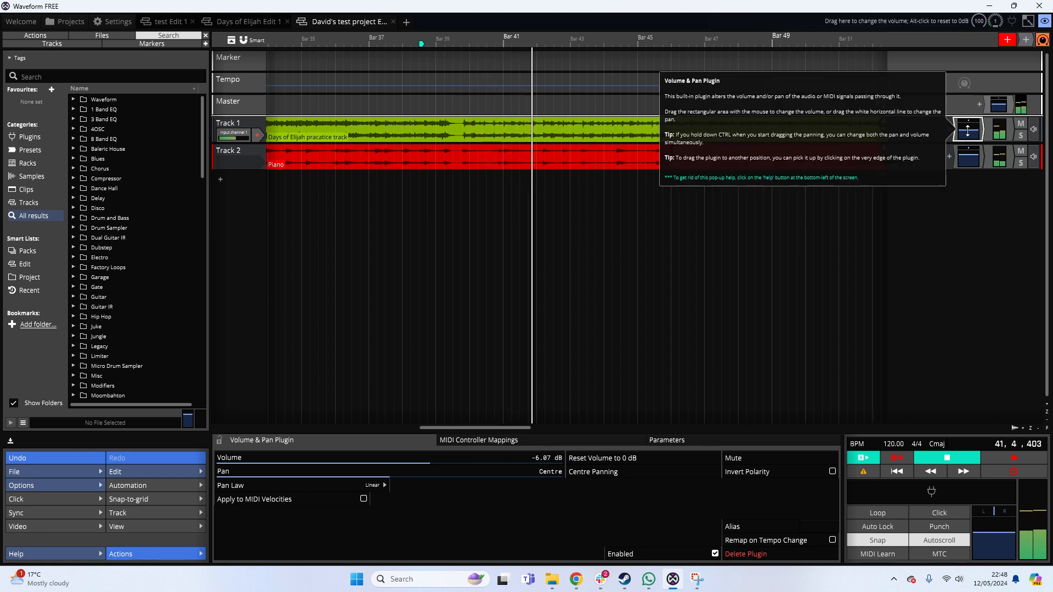
{"action": "left_click_drag", "start_coordinate": [967, 130], "coordinate": [968, 147]}
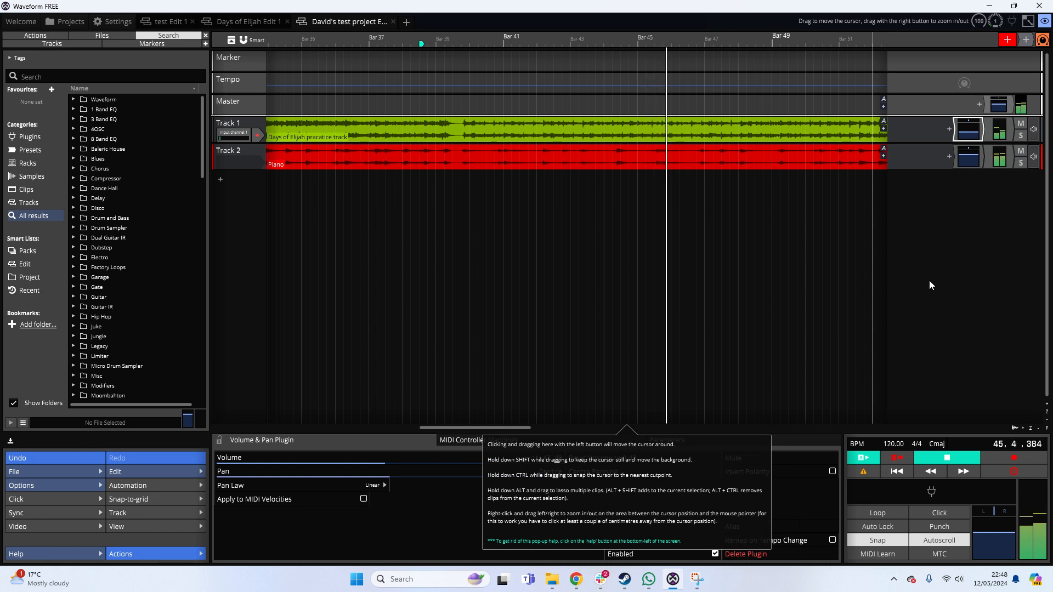
{"action": "left_click", "coordinate": [959, 458]}
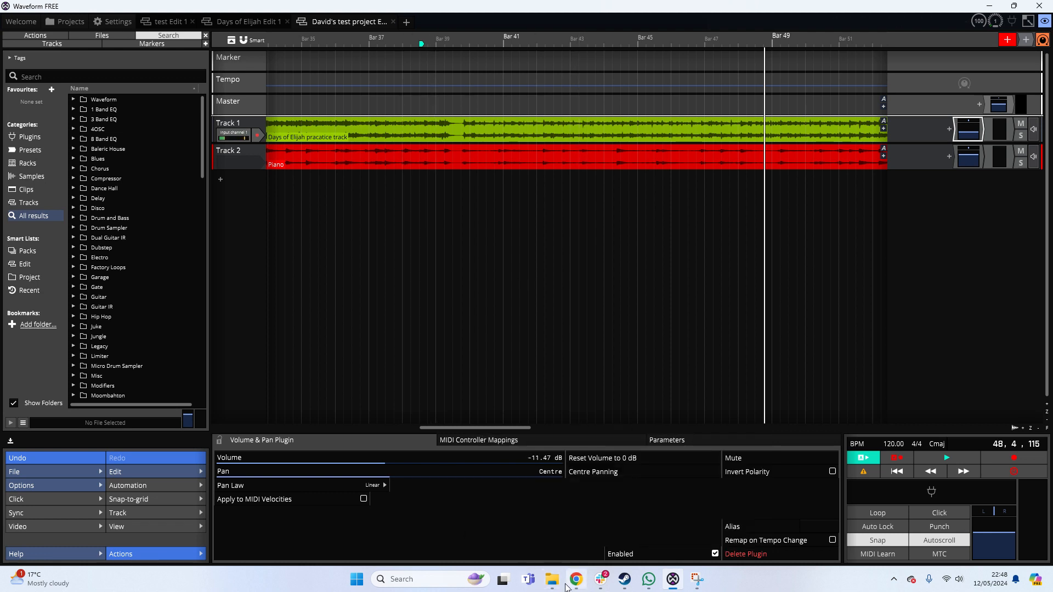
Step: Play both tracks for a few bars from the current position and stop playback
{"action": "mouse_move", "coordinate": [553, 587]}
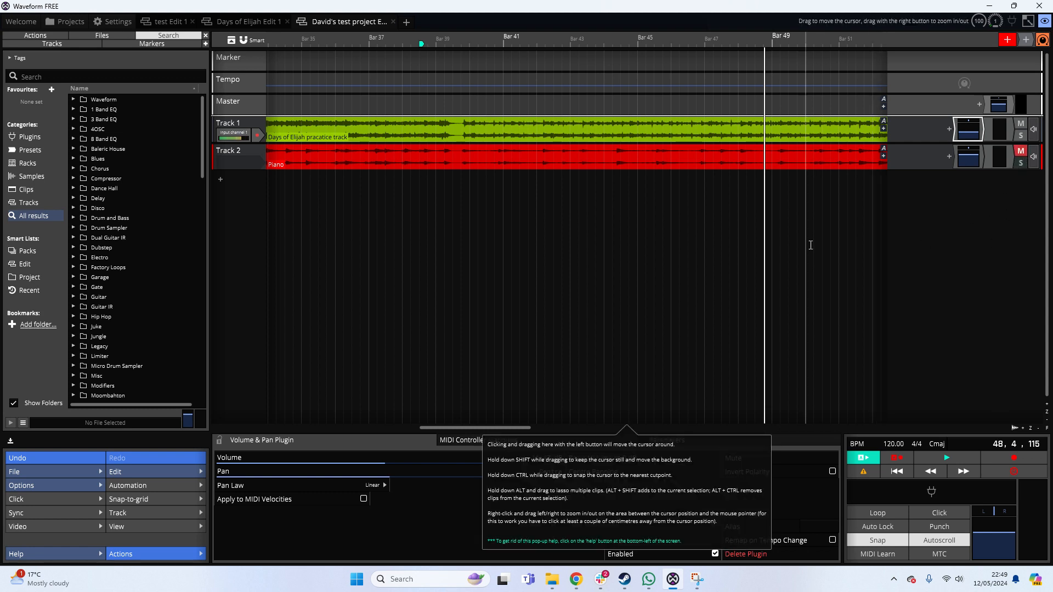
{"action": "key", "text": "space"}
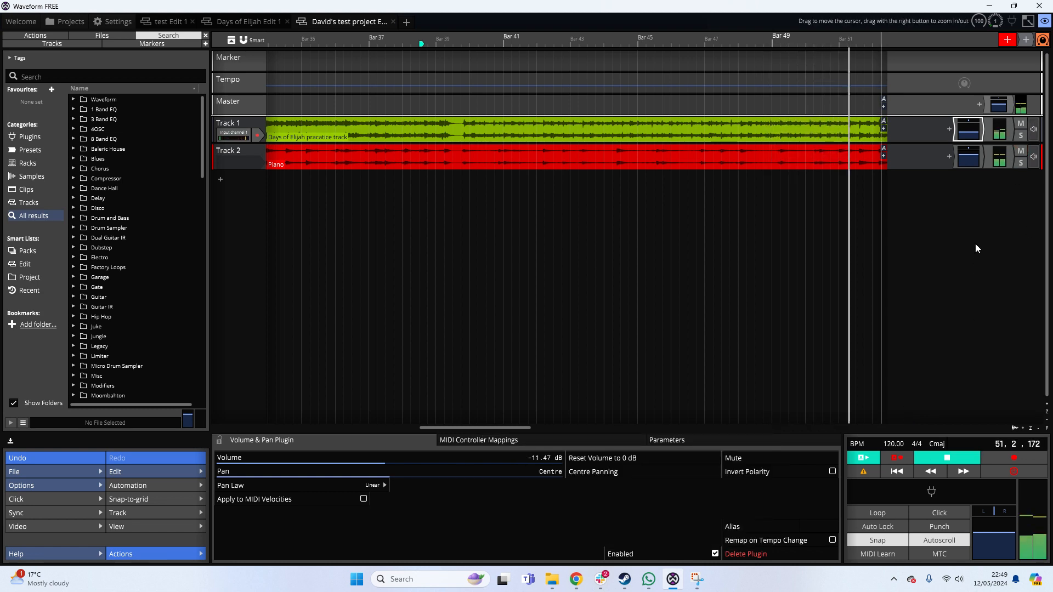
{"action": "key", "text": "space"}
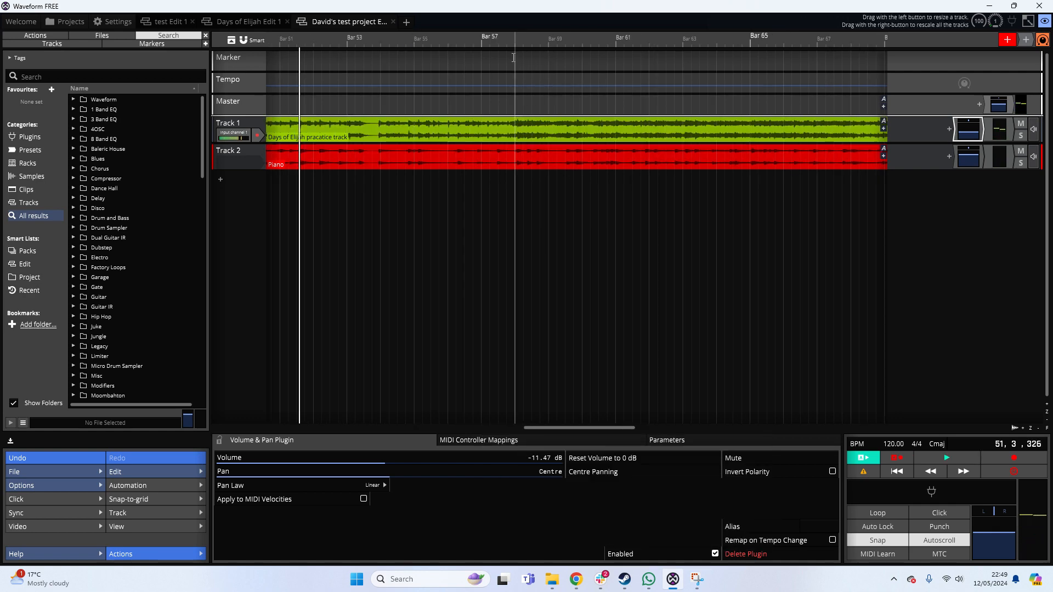